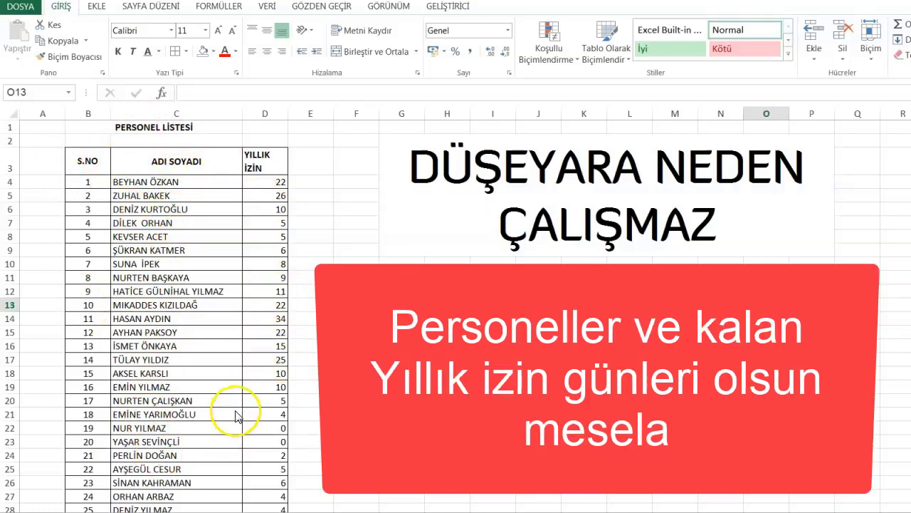
# Look through the whole personnel list and its YILLIK İZİN values from first to last row.
pyautogui.click(270, 345)
pyautogui.scroll(-20, 282, 333)
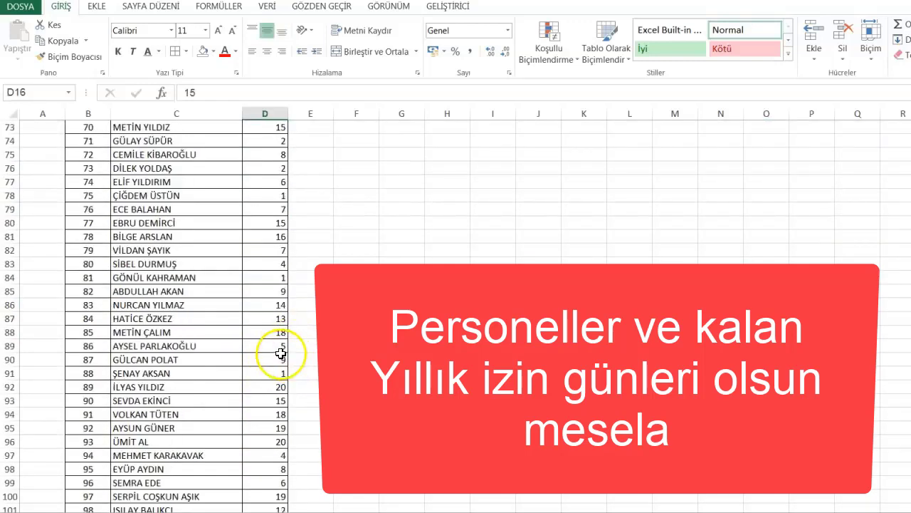
pyautogui.scroll(-20, 266, 373)
pyautogui.scroll(20, 287, 417)
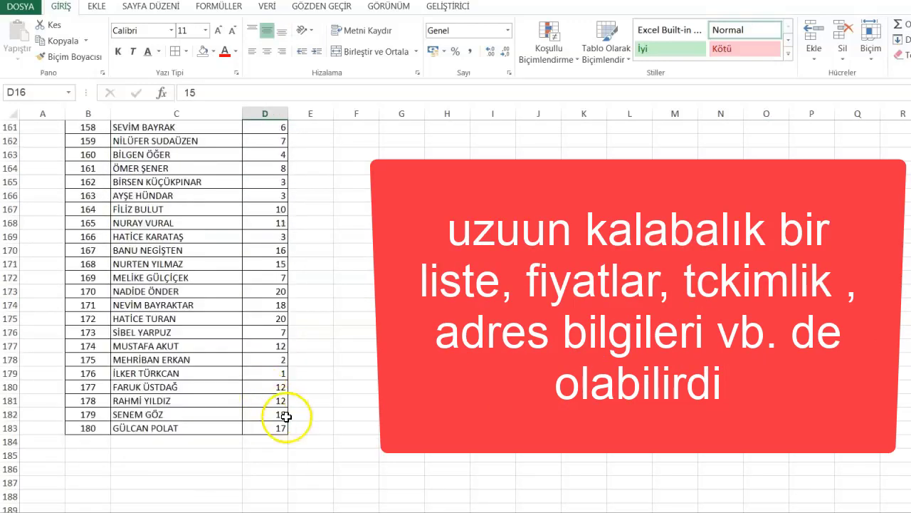
pyautogui.scroll(20, 266, 235)
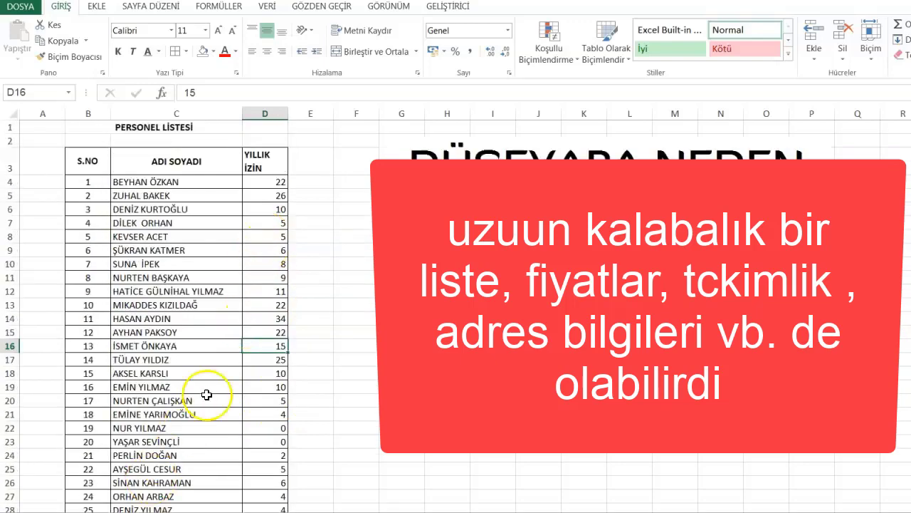
# Copy the name in B2 of the sheet with the empty İZİN column and find its leave days in the personnel list.
pyautogui.hotkey('ctrl', 'pagedown')
pyautogui.hotkey('ctrl', 'pagedown')
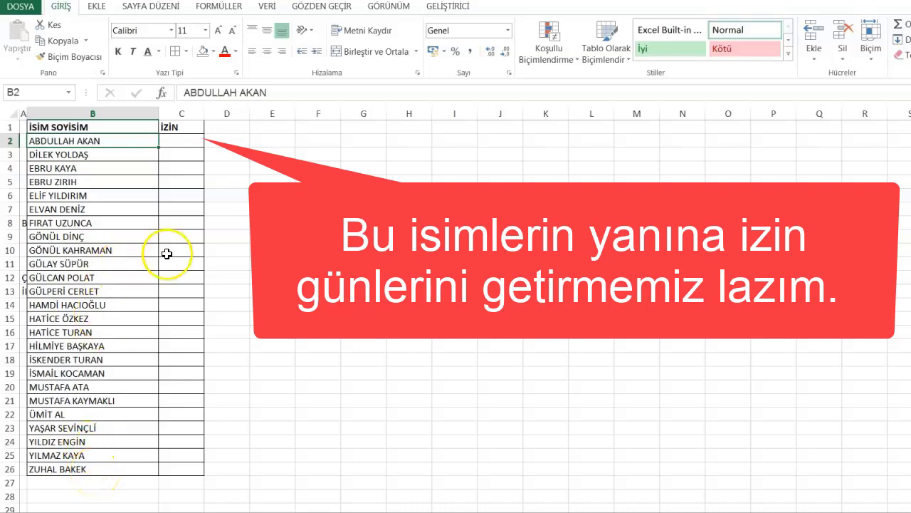
pyautogui.rightClick(143, 137)
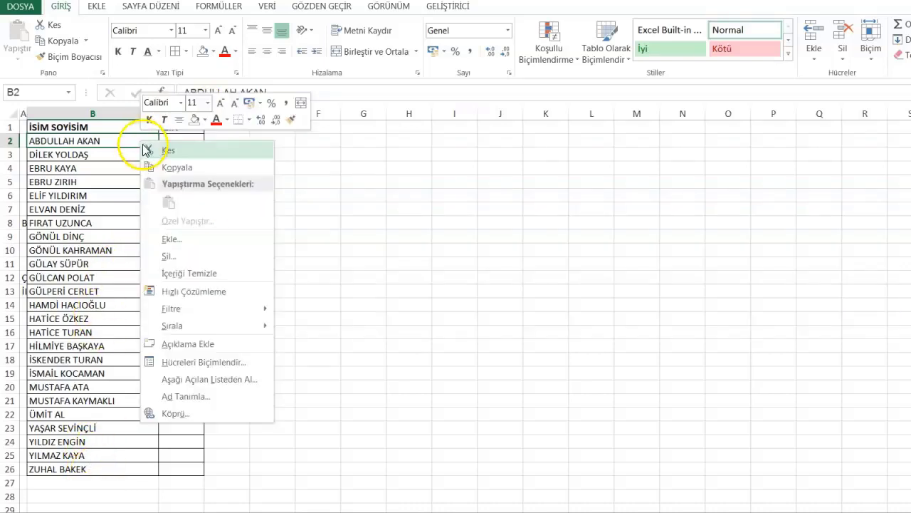
pyautogui.click(178, 167)
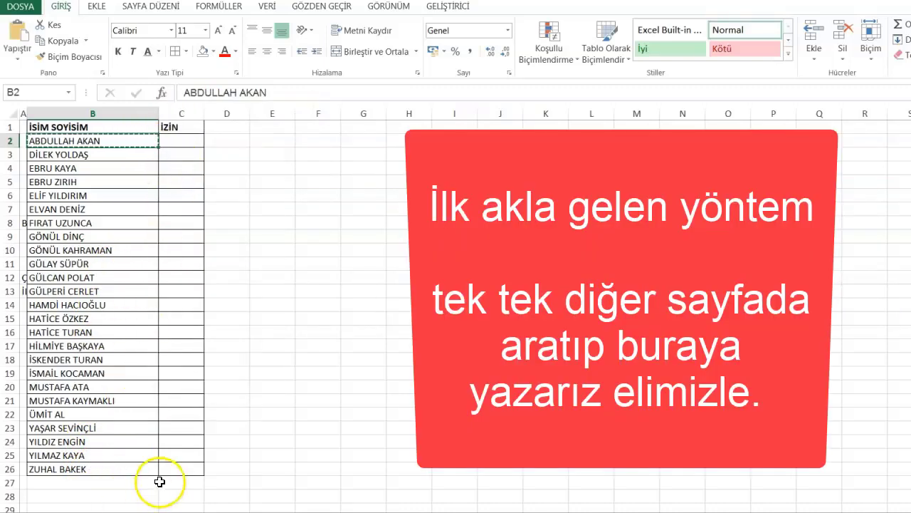
pyautogui.hotkey('ctrl', 'pagedown')
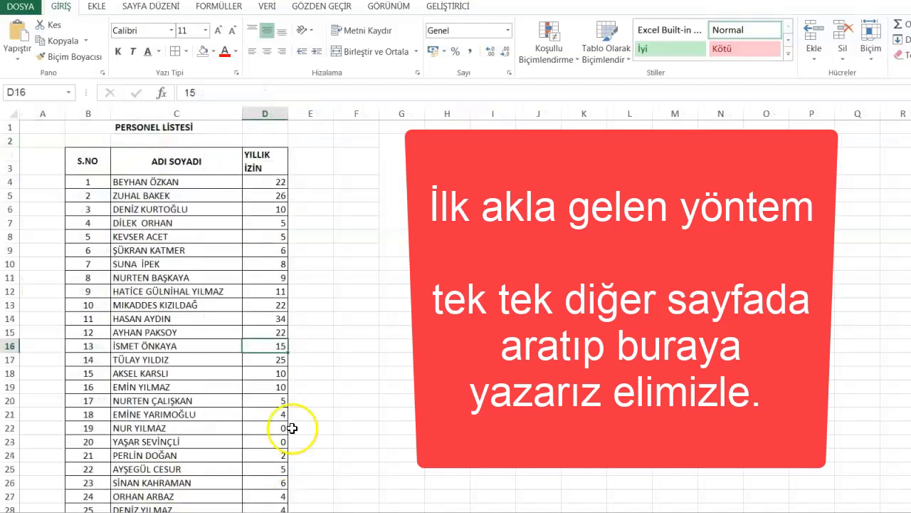
pyautogui.hotkey('ctrl', 'f')
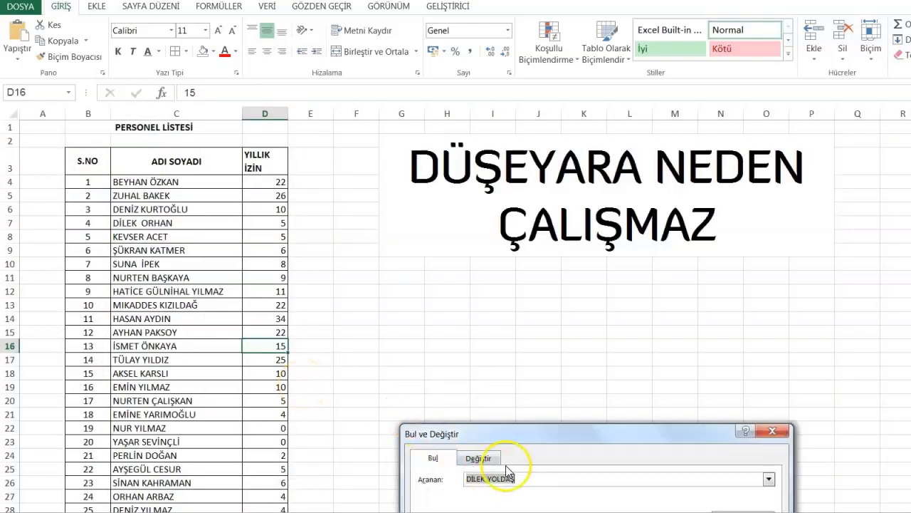
pyautogui.moveTo(543, 436); pyautogui.dragTo(355, 248)
pyautogui.hotkey('ctrl', 'v')
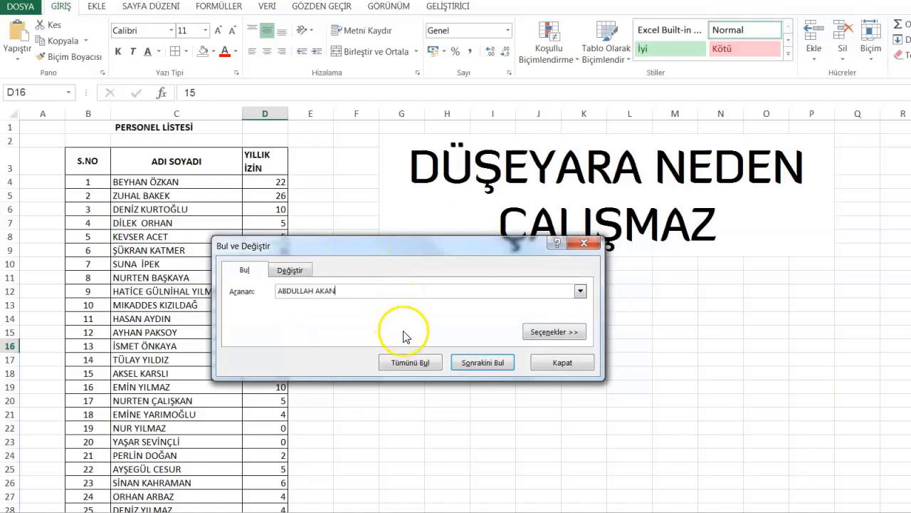
pyautogui.click(467, 364)
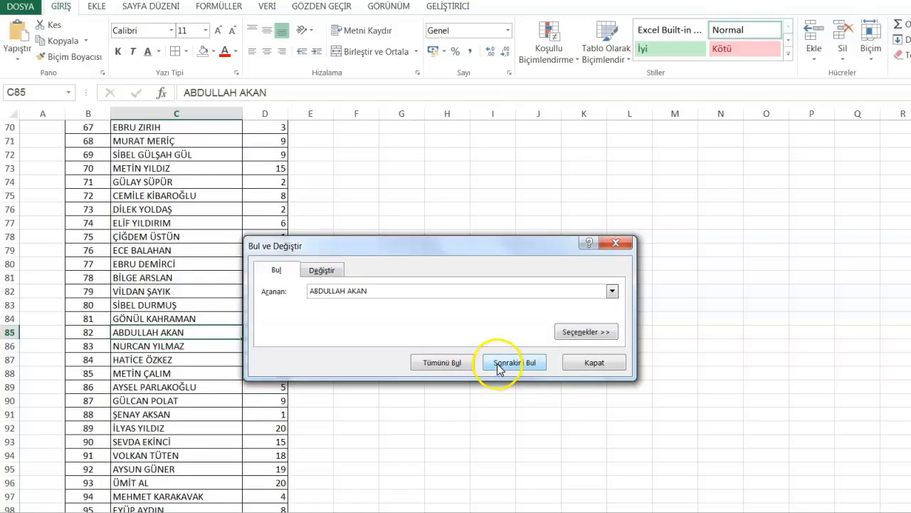
pyautogui.press('Escape')
pyautogui.click(279, 332)
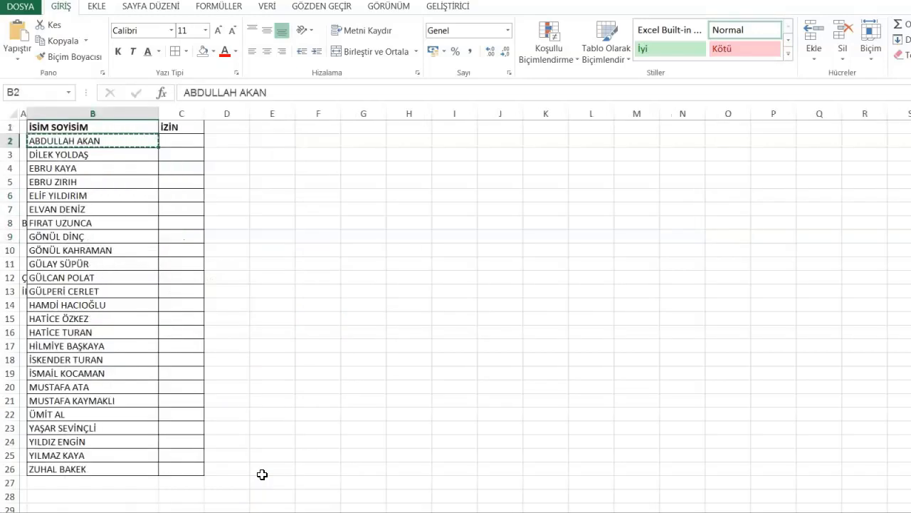
# Enter 9 in C2 as the first listed employee's leave days.
pyautogui.click(194, 143)
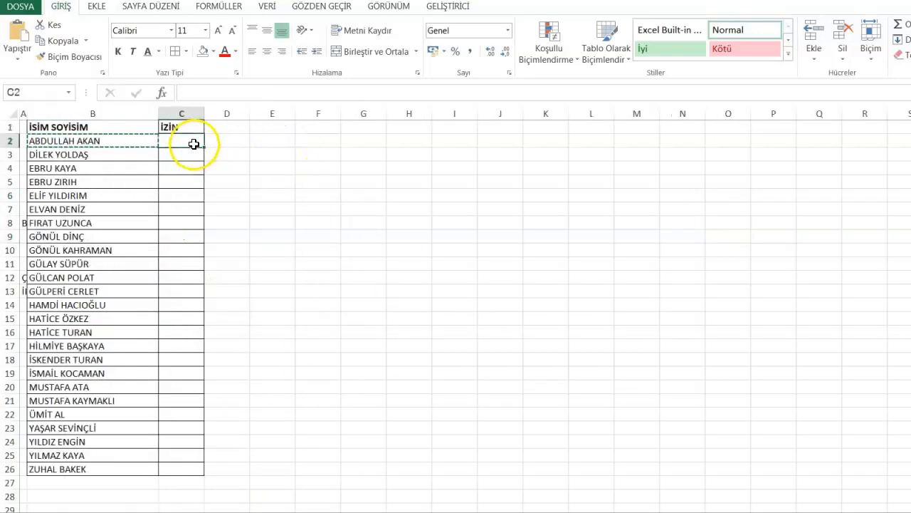
pyautogui.write('9')
pyautogui.press('Return')
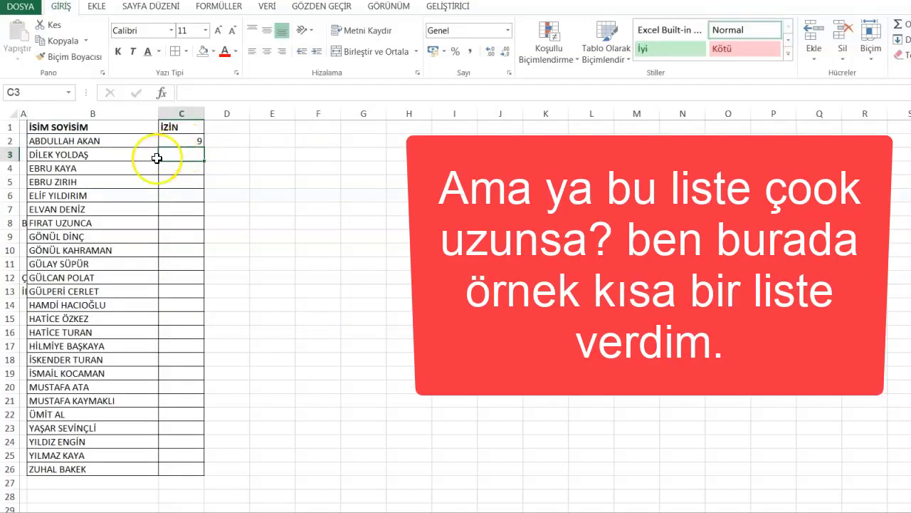
# Copy the name in B3 and find that employee's leave days in the personnel list.
pyautogui.click(135, 154)
pyautogui.rightClick(136, 154)
pyautogui.click(163, 178)
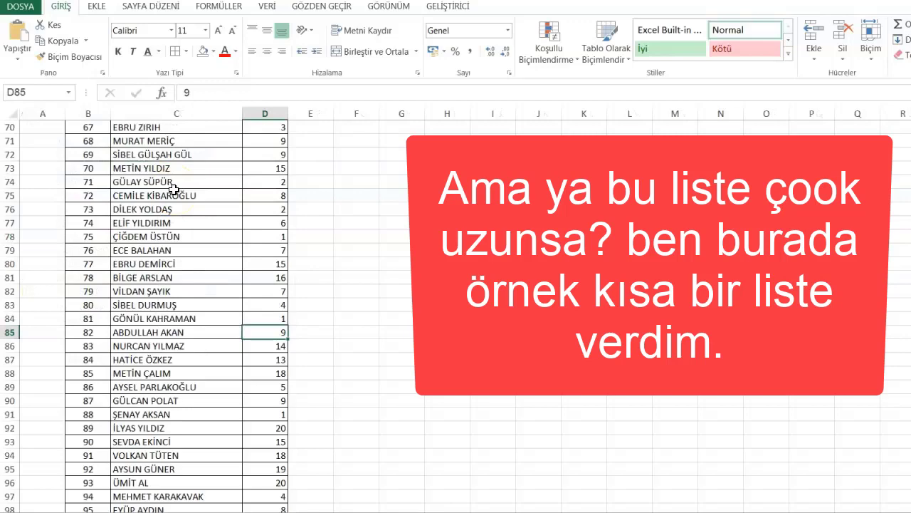
pyautogui.hotkey('ctrl', 'f')
pyautogui.hotkey('ctrl', 'v')
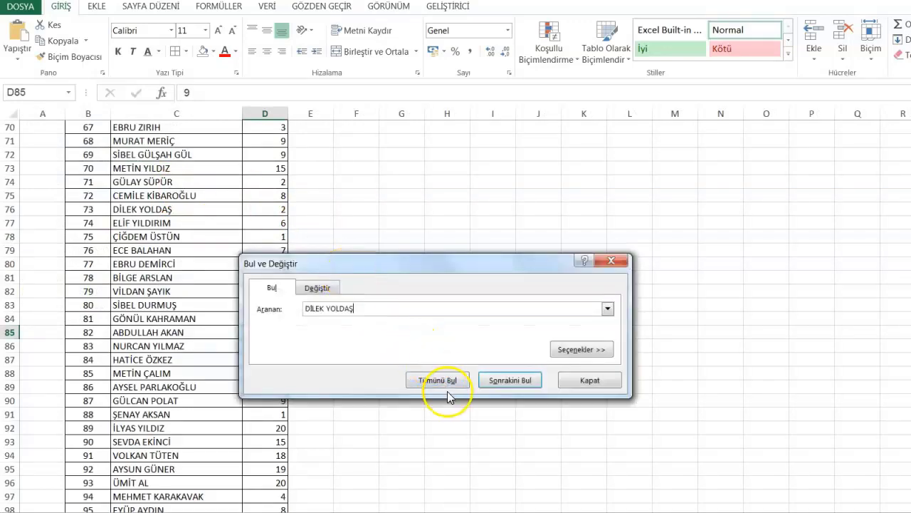
pyautogui.click(487, 379)
pyautogui.press('Escape')
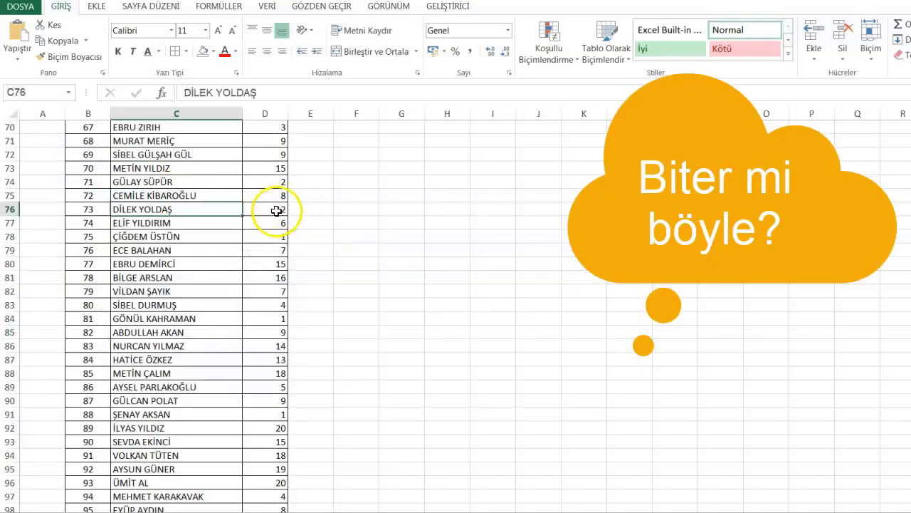
pyautogui.click(276, 211)
# Enter 2 in C3 as the second listed employee's leave days and delete the entry again.
pyautogui.hotkey('ctrl', 'pagedown')
pyautogui.hotkey('ctrl', 'pagedown')
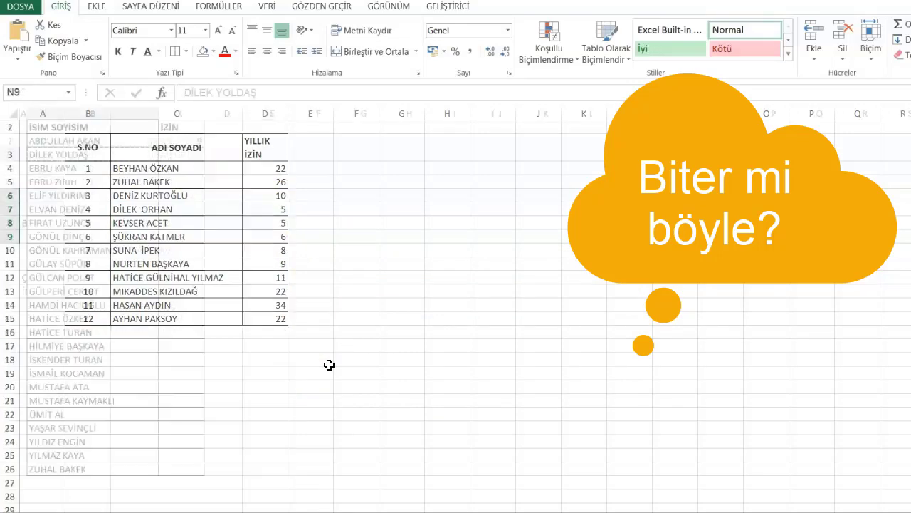
pyautogui.click(190, 153)
pyautogui.write('2')
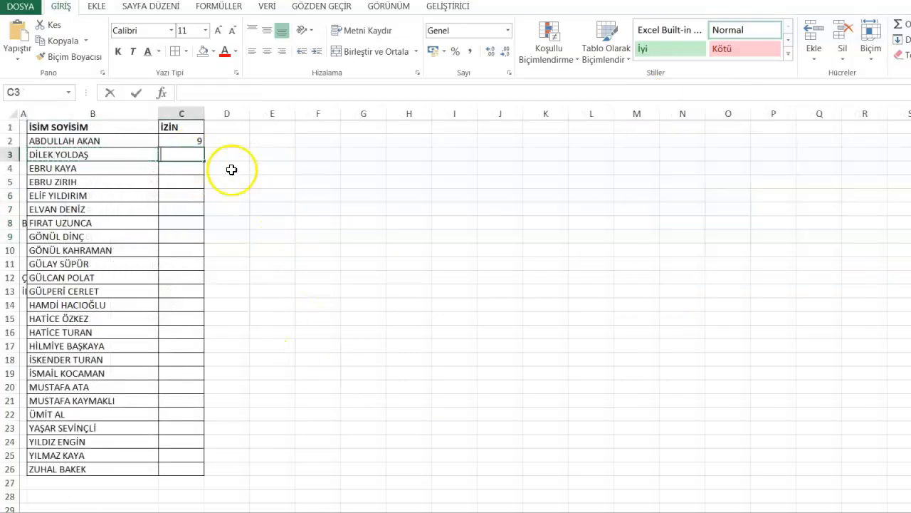
pyautogui.click(262, 183)
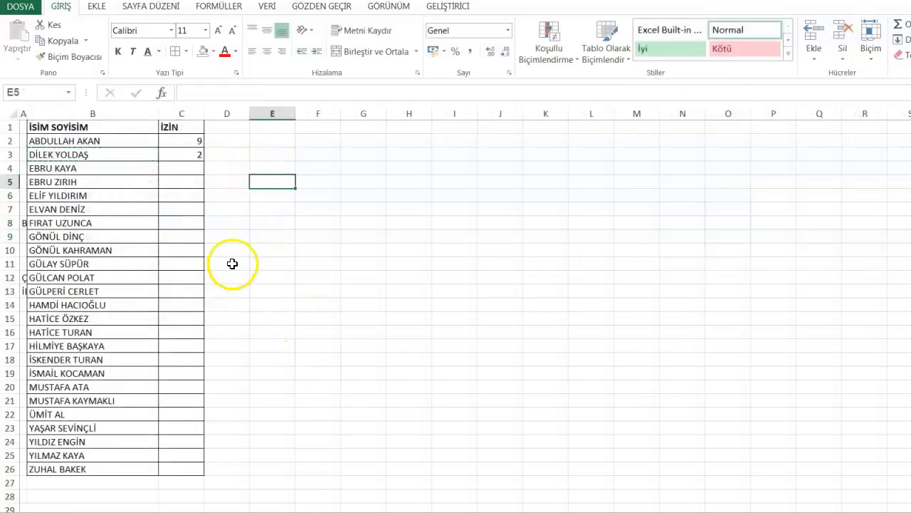
pyautogui.click(174, 157)
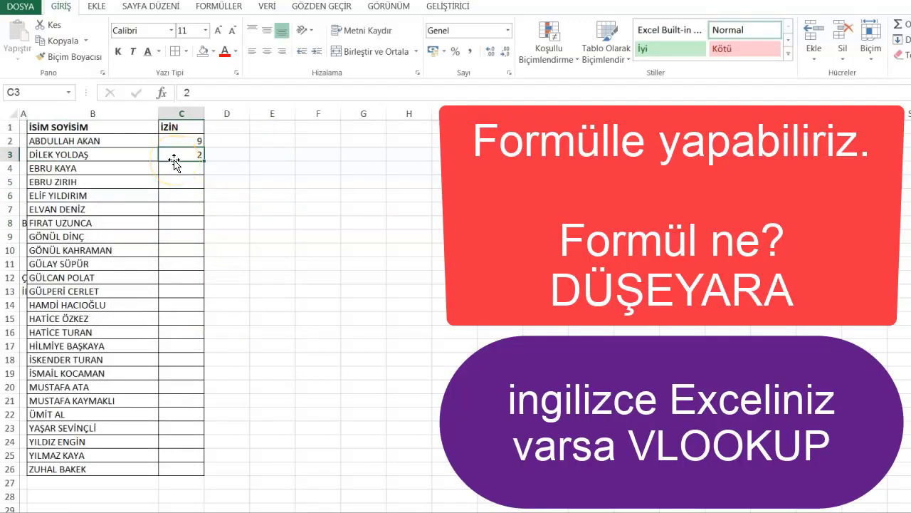
pyautogui.press('Delete')
# Start a DÜŞEYARA formula in C2 with B2 as the lookup value.
pyautogui.press('Up')
pyautogui.write('=D')
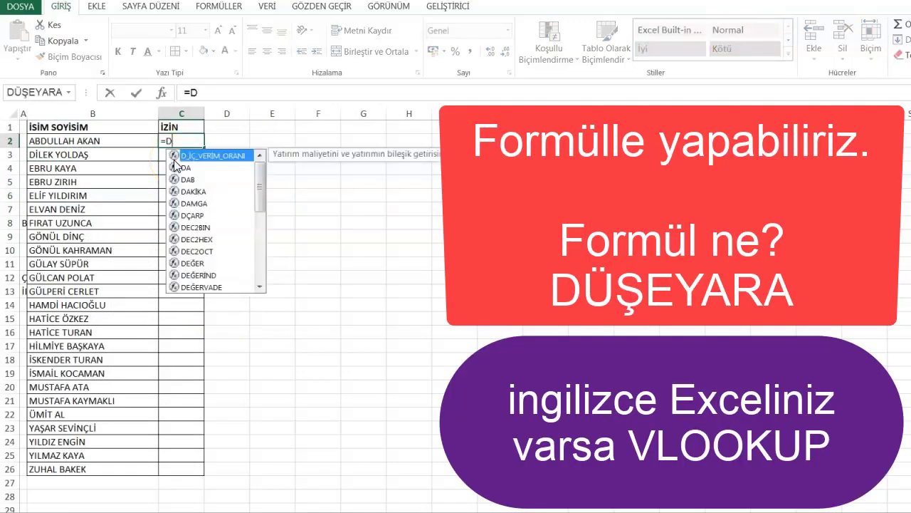
pyautogui.press('Tab')
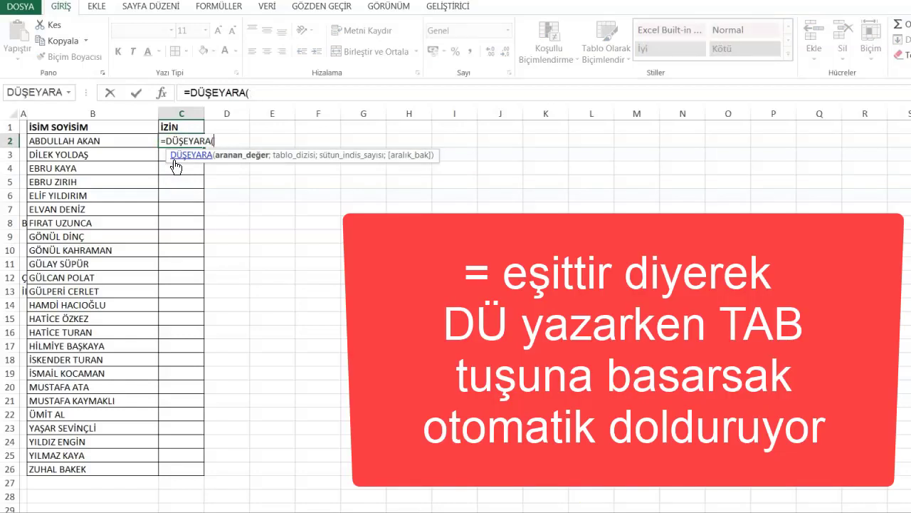
pyautogui.click(129, 143)
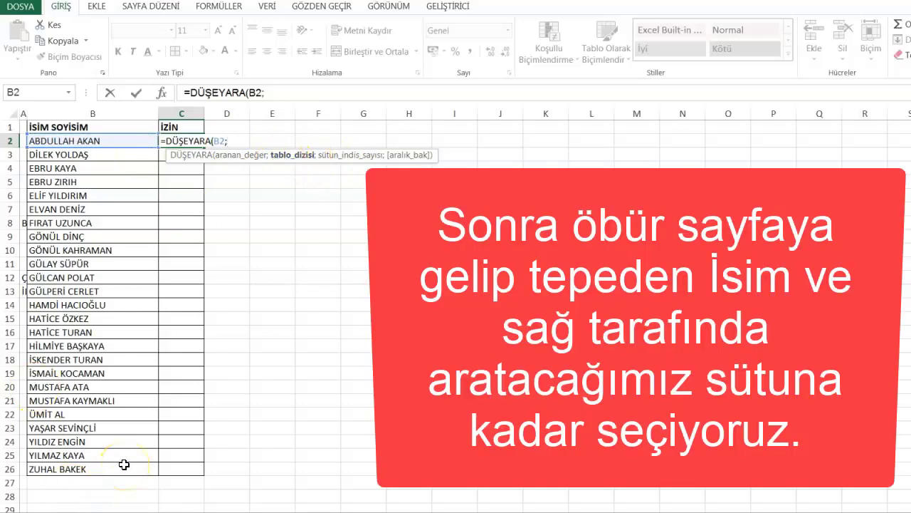
# Complete the formula with table range ÖRNEK1!B:D, column index 2 and range lookup 0, giving =DÜŞEYARA(B2;ÖRNEK1!B:D;2;0).
pyautogui.hotkey('ctrl', 'pagedown')
pyautogui.scroll(20, 221, 207)
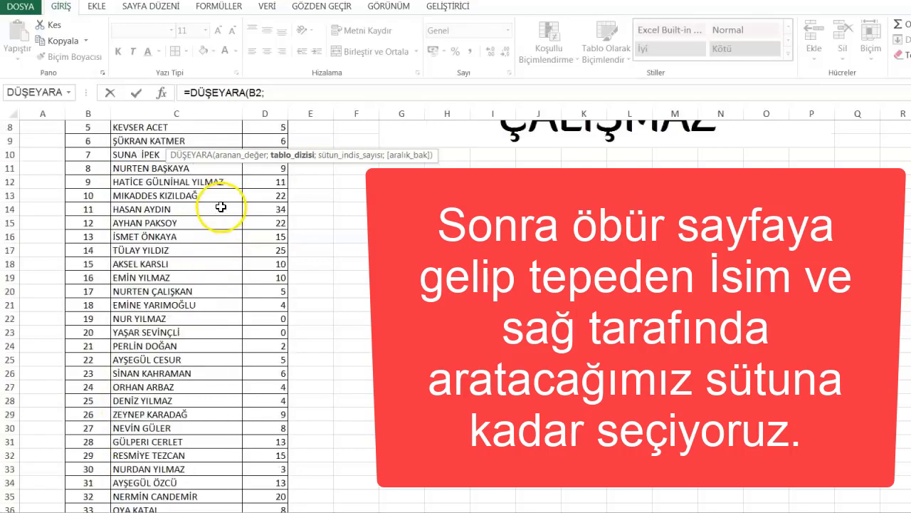
pyautogui.scroll(3, 221, 207)
pyautogui.moveTo(93, 114); pyautogui.dragTo(235, 148)
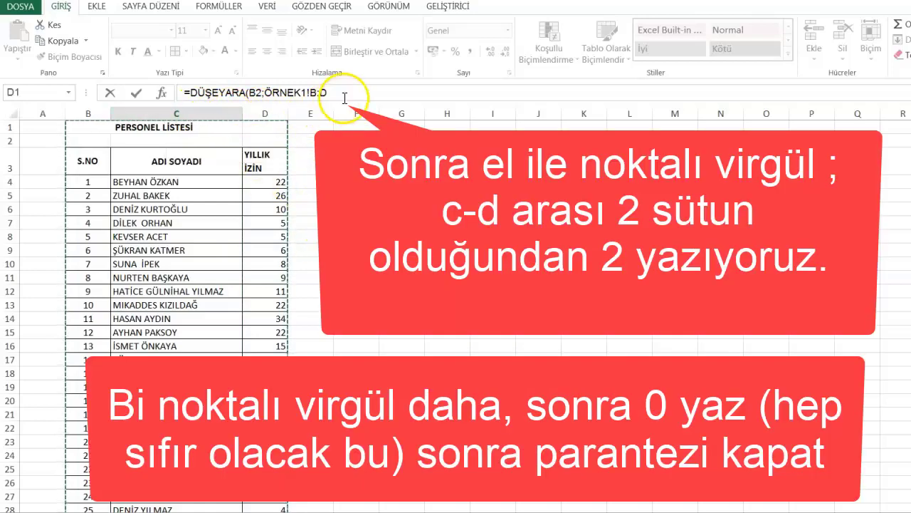
pyautogui.click(341, 96)
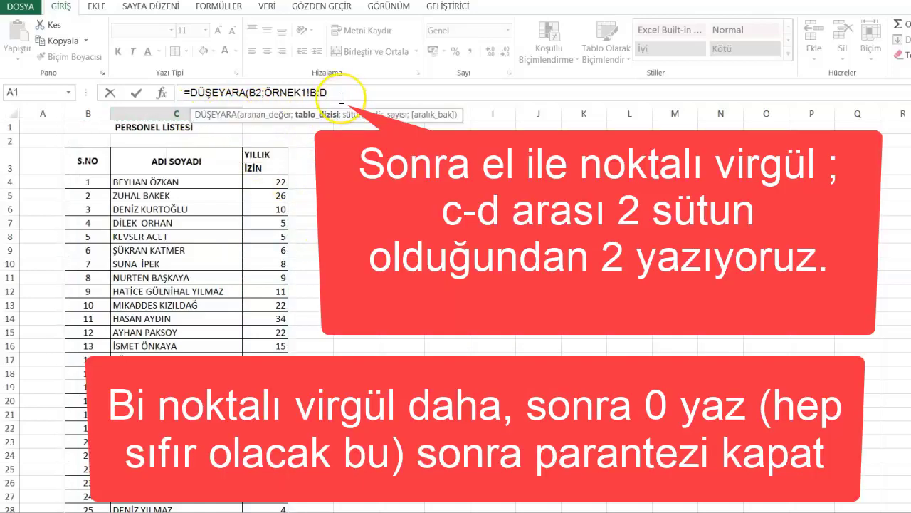
pyautogui.write(';2;0)')
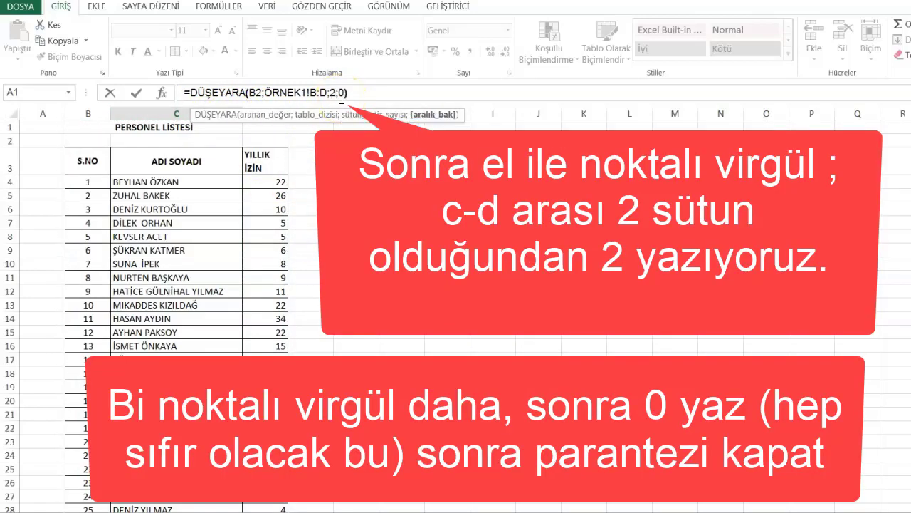
pyautogui.press('Return')
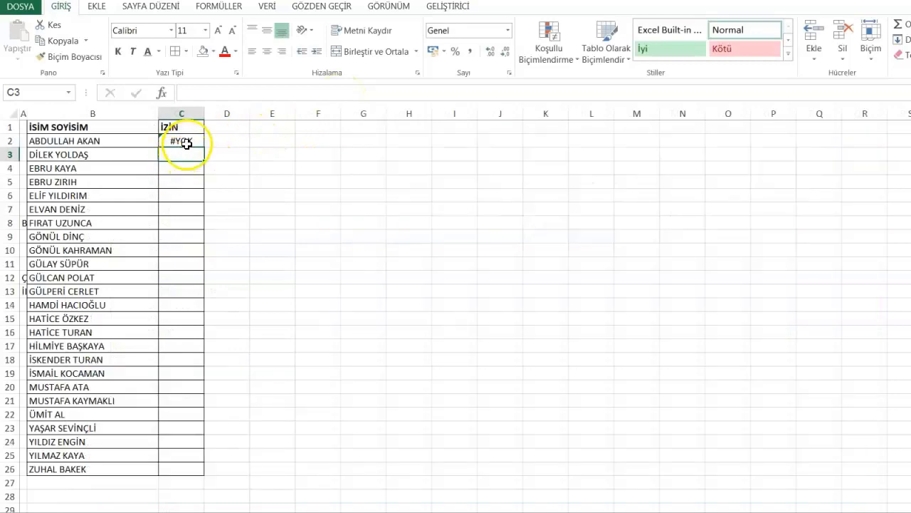
# Fill the C2 formula down the İZİN column to C26.
pyautogui.click(188, 143)
pyautogui.moveTo(205, 150); pyautogui.dragTo(205, 474)
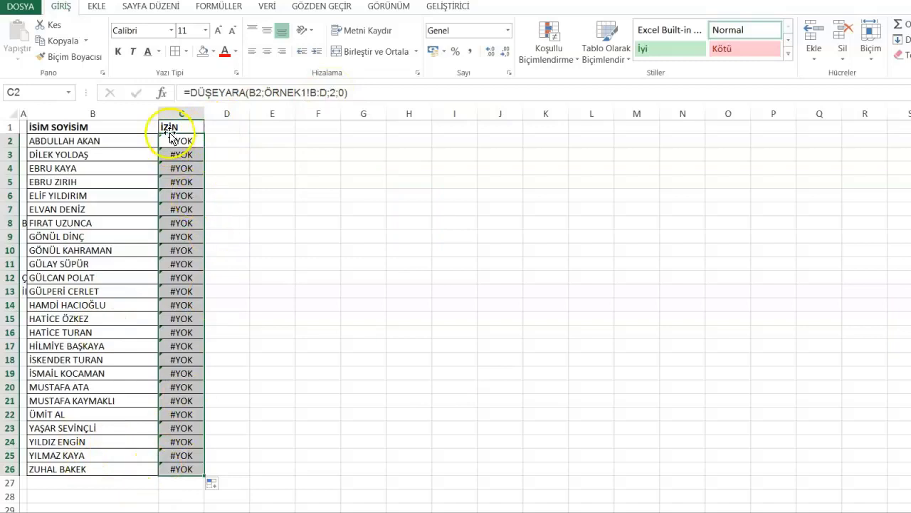
pyautogui.click(171, 139)
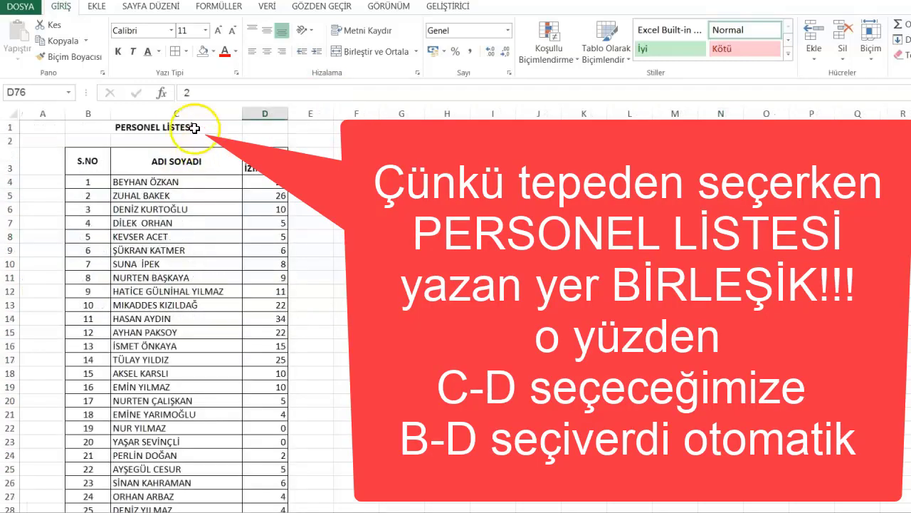
# Unmerge the PERSONEL LİSTESİ title across B1:C1 on the personnel list sheet and select columns C through D.
pyautogui.click(197, 108)
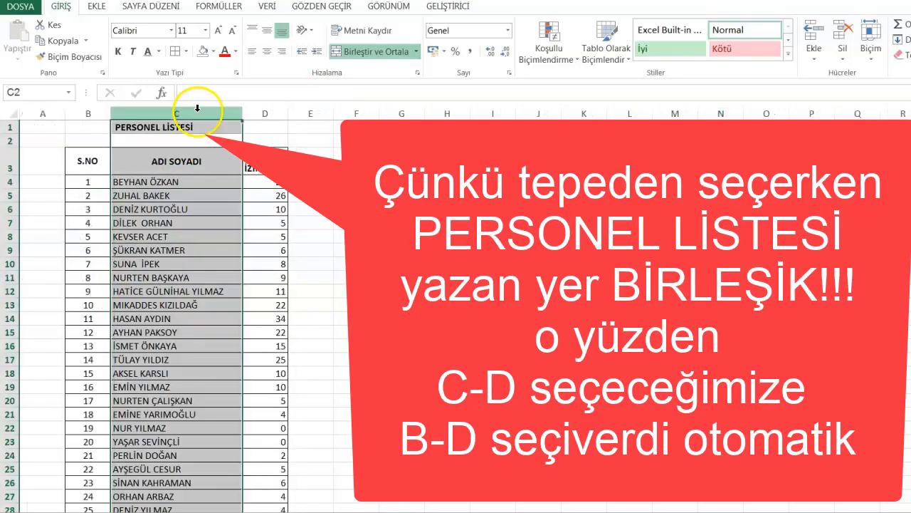
pyautogui.moveTo(196, 112); pyautogui.dragTo(260, 106)
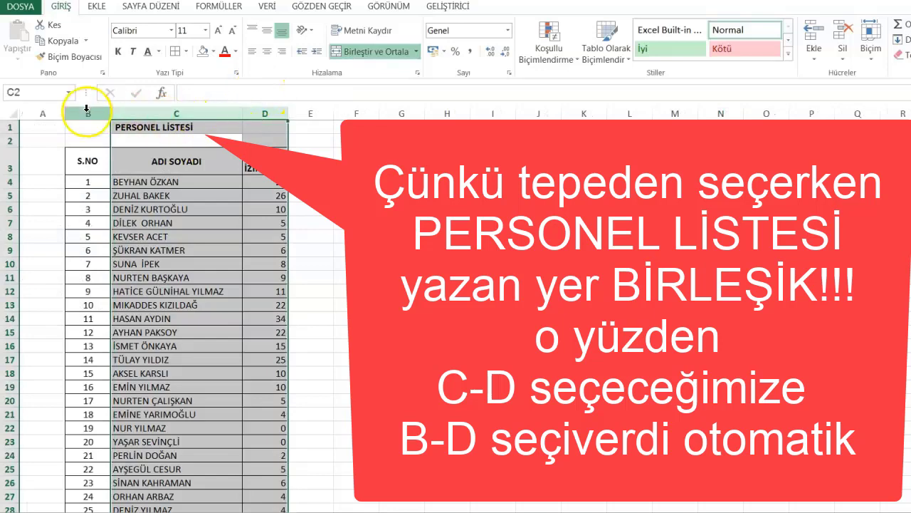
pyautogui.click(106, 126)
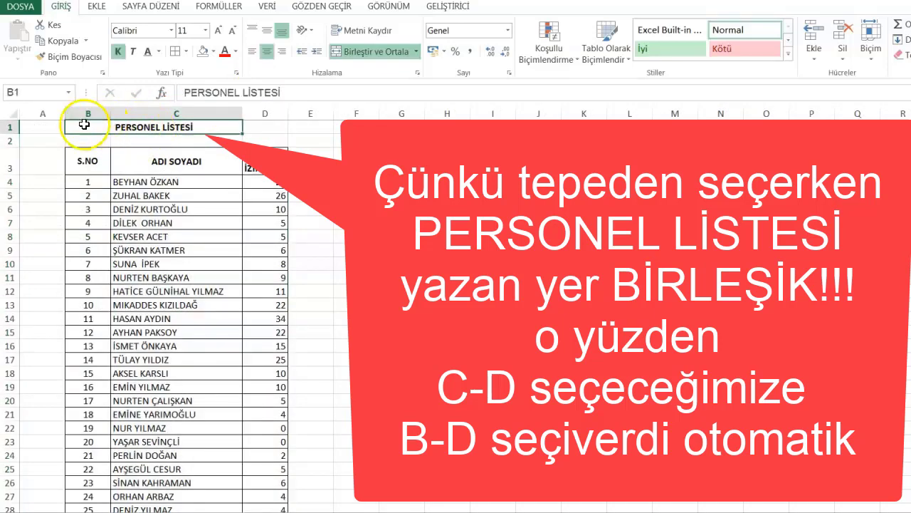
pyautogui.click(370, 52)
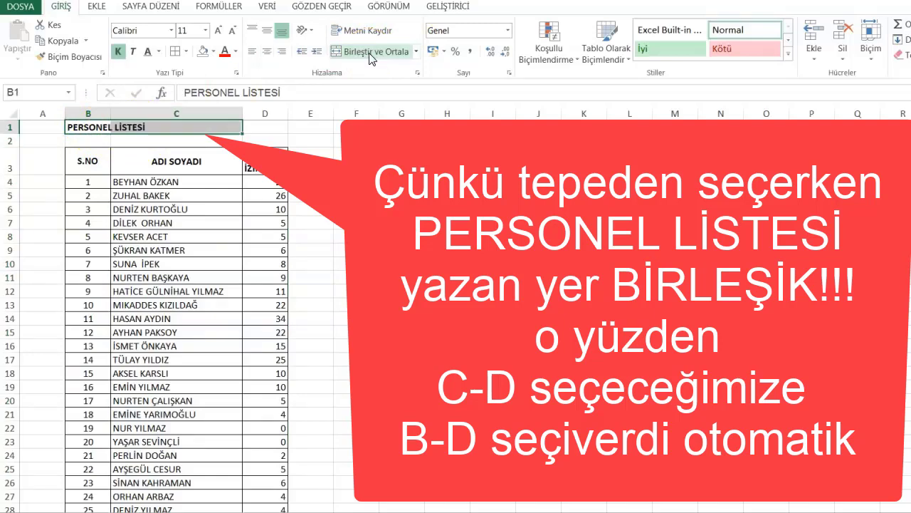
pyautogui.click(369, 51)
pyautogui.moveTo(235, 113); pyautogui.dragTo(263, 102)
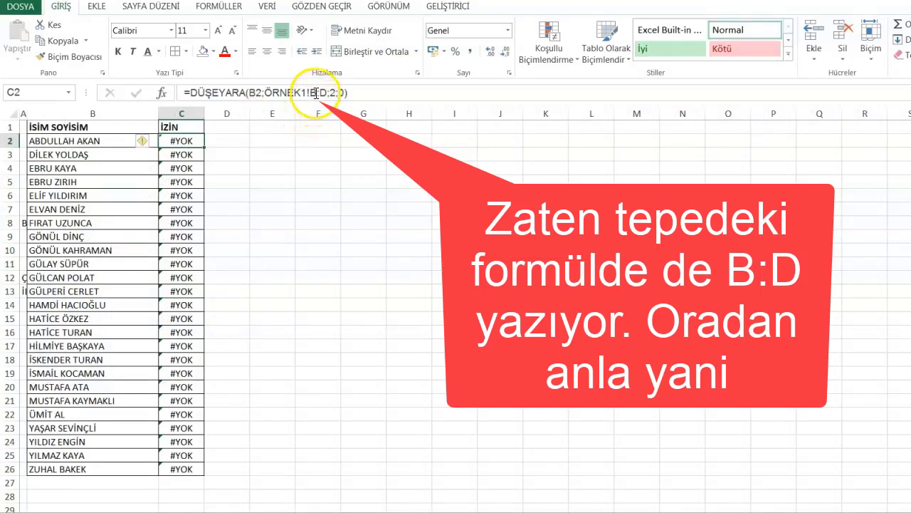
# Change the table range in the C2 formula to ÖRNEK1!C:D and fill it down the İZİN column to C26.
pyautogui.click(316, 93)
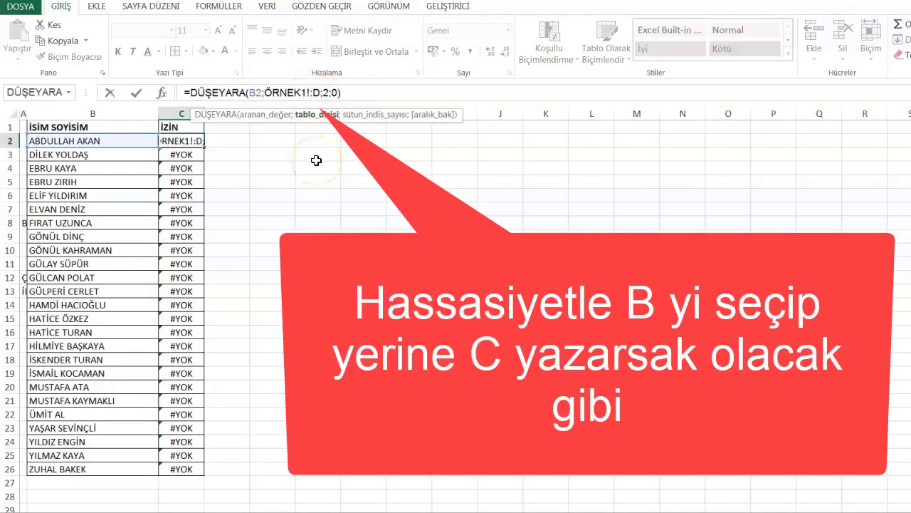
pyautogui.press('Return')
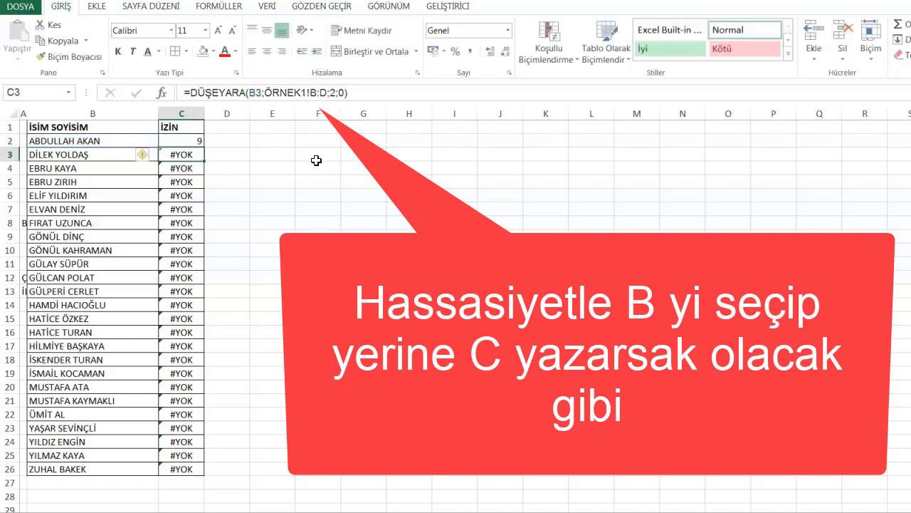
pyautogui.click(203, 142)
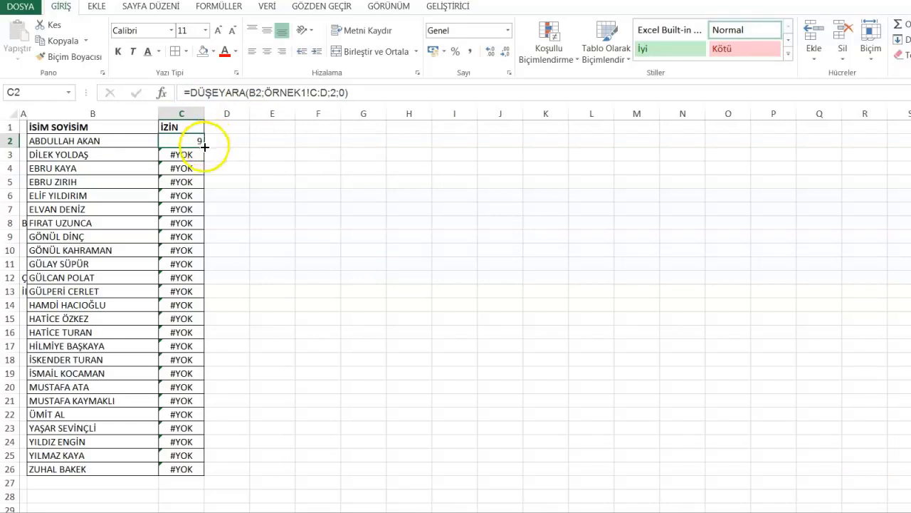
pyautogui.doubleClick(205, 146)
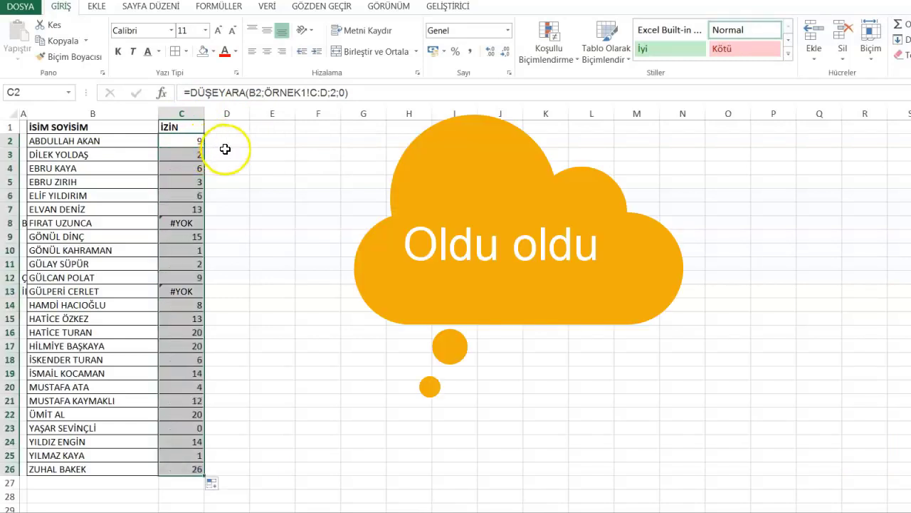
pyautogui.click(249, 170)
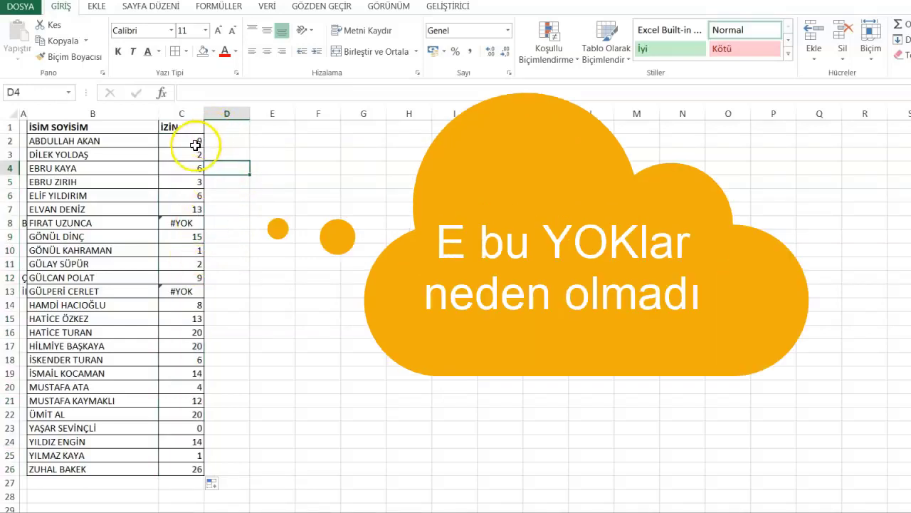
# Inspect the #YOK lookups in C8 and C13 of the İZİN column and compare them with C12.
pyautogui.click(180, 222)
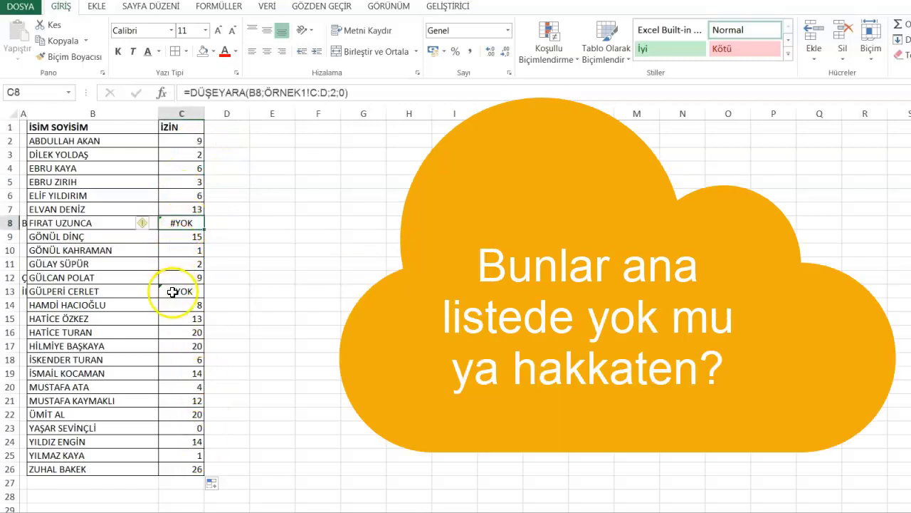
pyautogui.click(172, 291)
pyautogui.click(178, 278)
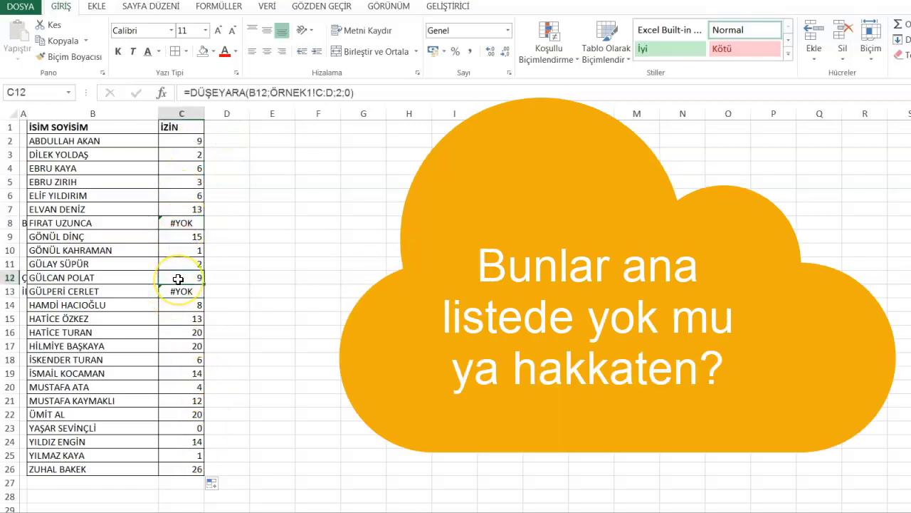
pyautogui.click(187, 224)
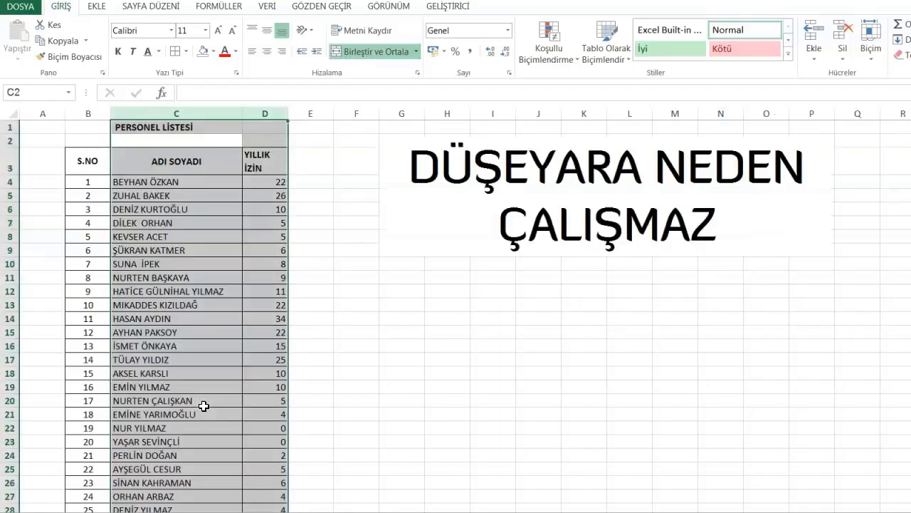
# Search the personnel list for the surname of the employee in row 8 of the leave sheet.
pyautogui.click(234, 265)
pyautogui.hotkey('ctrl', 'f')
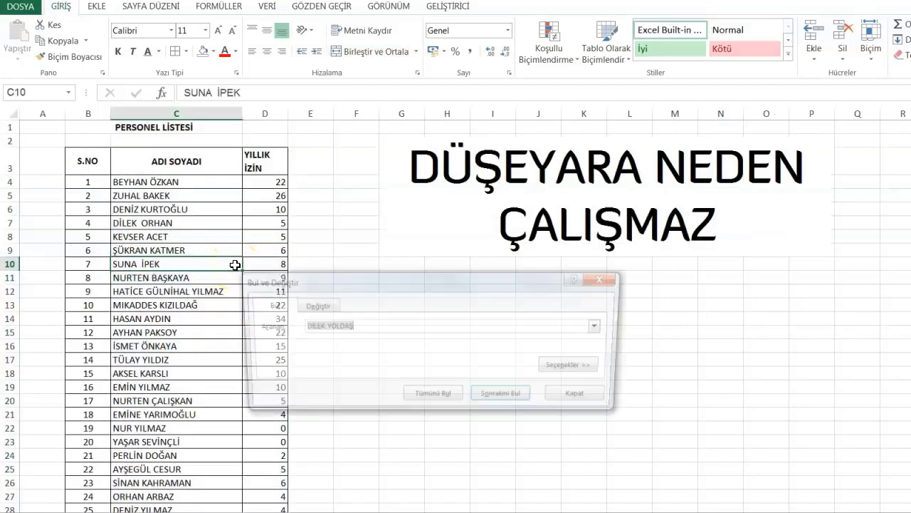
pyautogui.write('UZUNC')
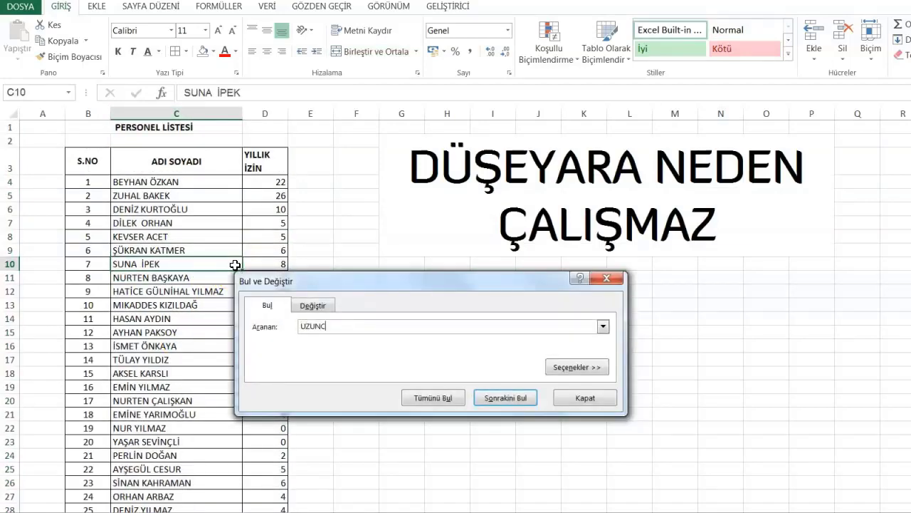
pyautogui.write('A')
pyautogui.press('Return')
pyautogui.press('Escape')
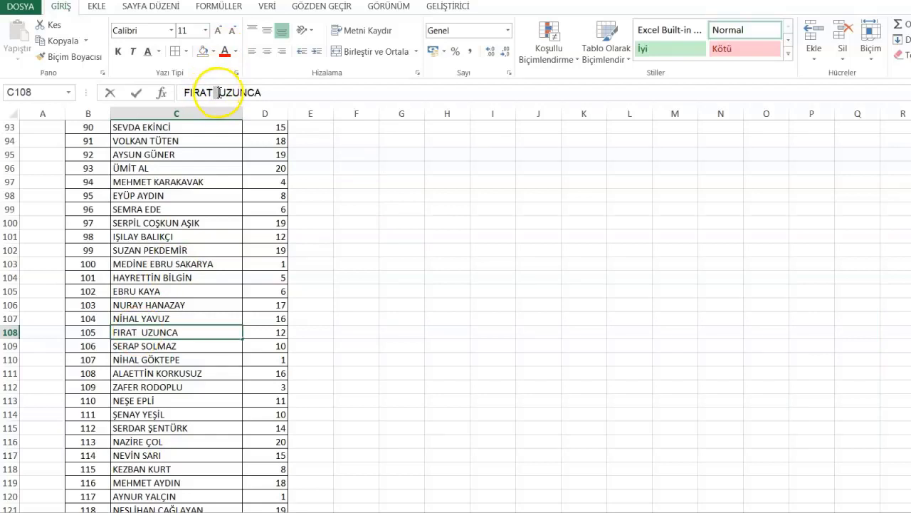
# Remove the extra space between first name and surname in C108 of the personnel list and return to the leave sheet.
pyautogui.click(218, 92)
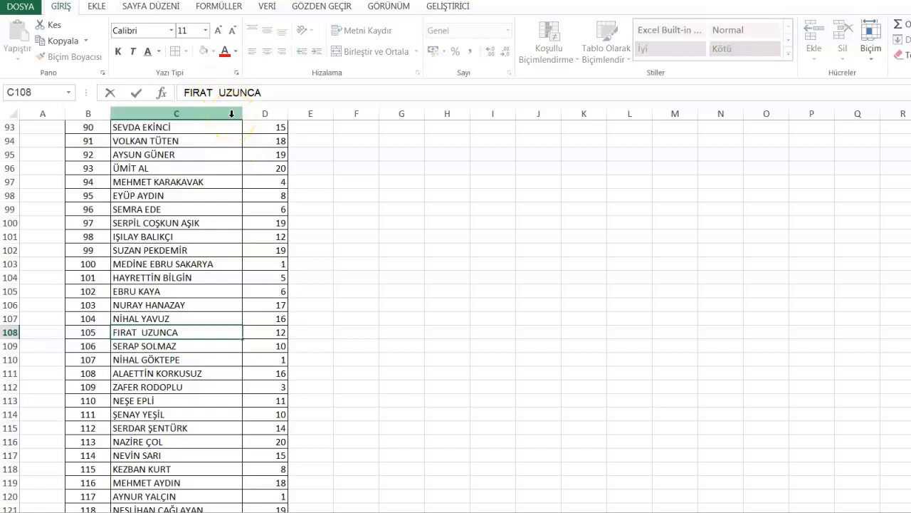
pyautogui.press('Return')
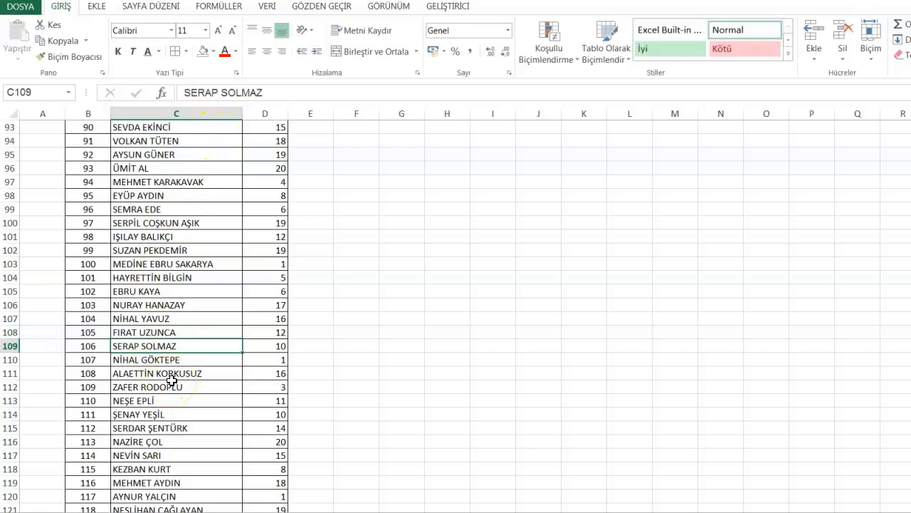
pyautogui.hotkey('ctrl', 'pagedown')
pyautogui.hotkey('ctrl', 'pagedown')
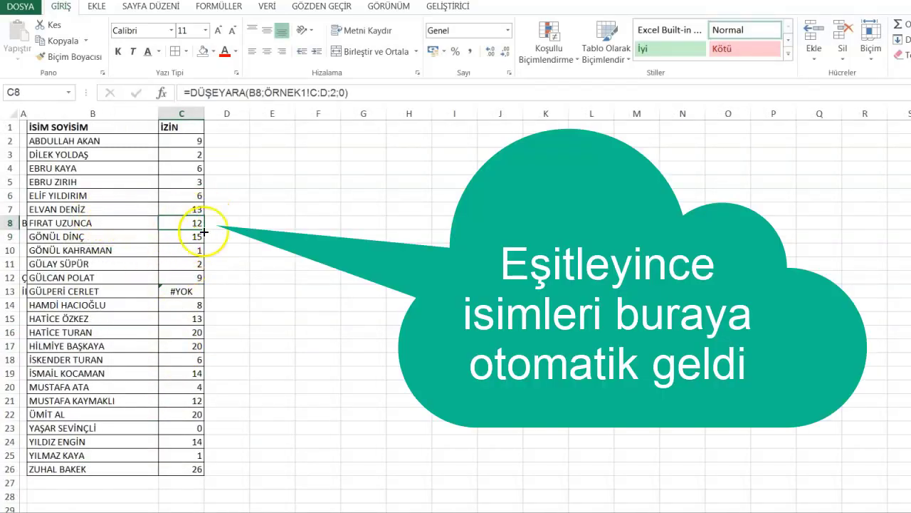
# Search the personnel list for the surname of the employee in row 13 of the leave sheet.
pyautogui.click(183, 289)
pyautogui.click(118, 291)
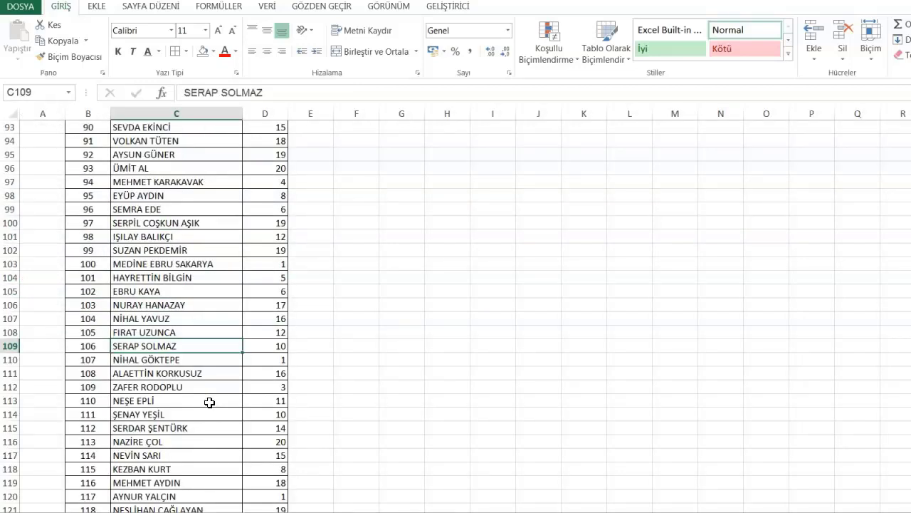
pyautogui.hotkey('ctrl', 'f')
pyautogui.write('CERLET')
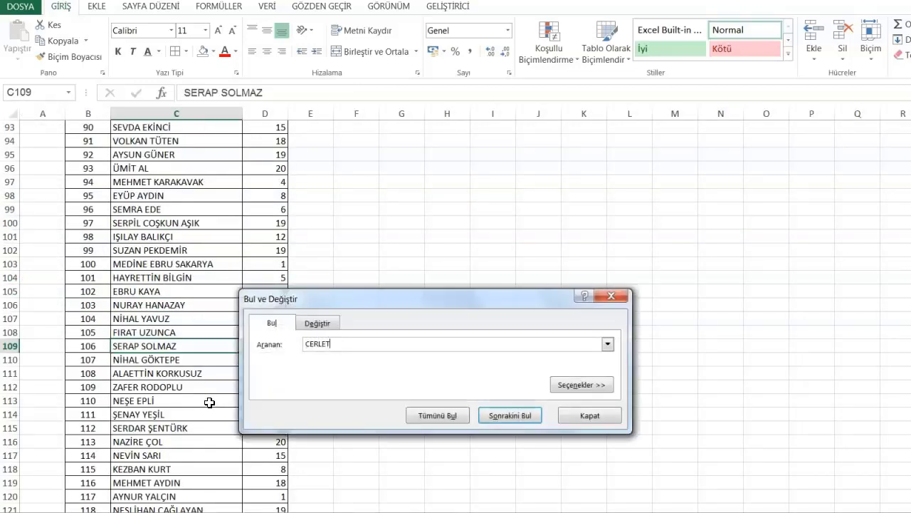
pyautogui.press('Return')
pyautogui.press('Escape')
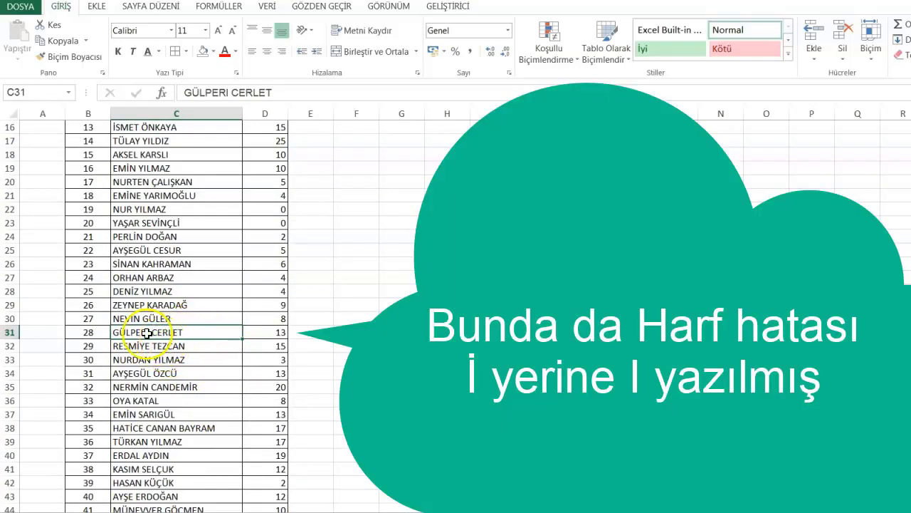
# Correct the letter I to İ at the end of the first name in C31 and check the C13 lookup on the leave sheet.
pyautogui.doubleClick(149, 332)
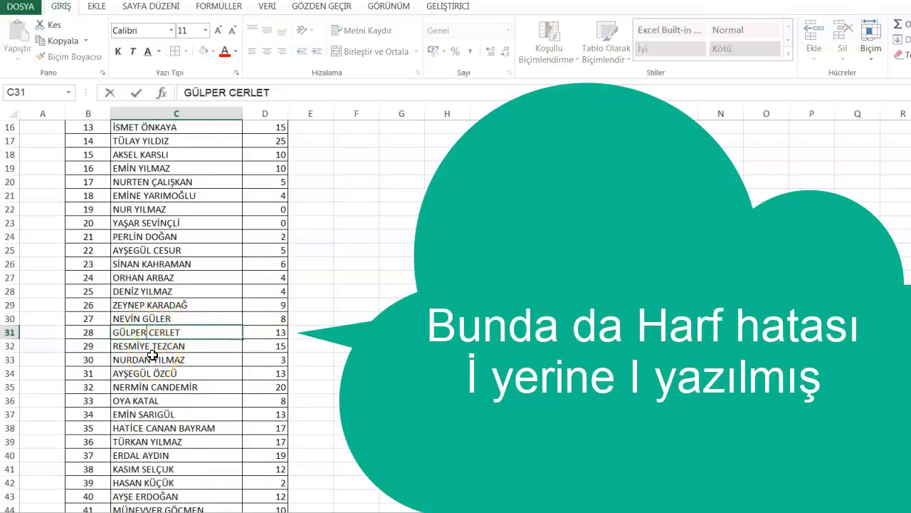
pyautogui.press('Return')
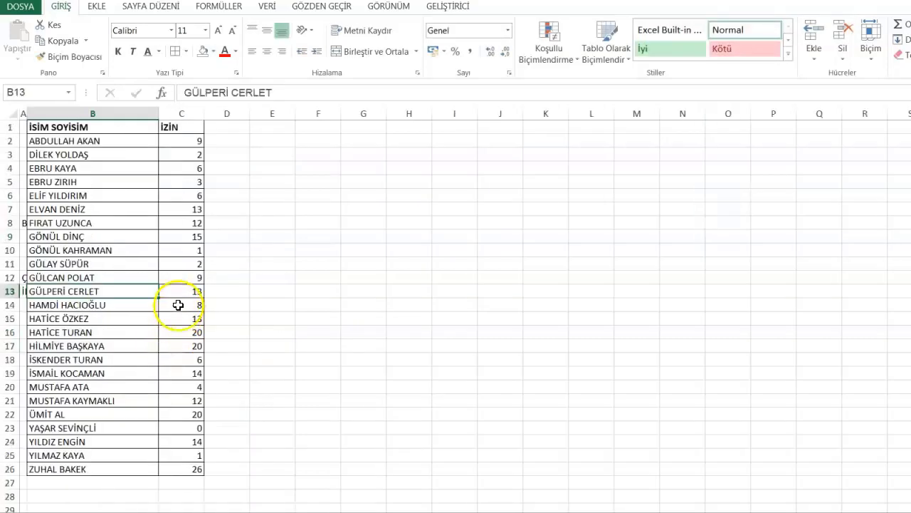
pyautogui.click(183, 296)
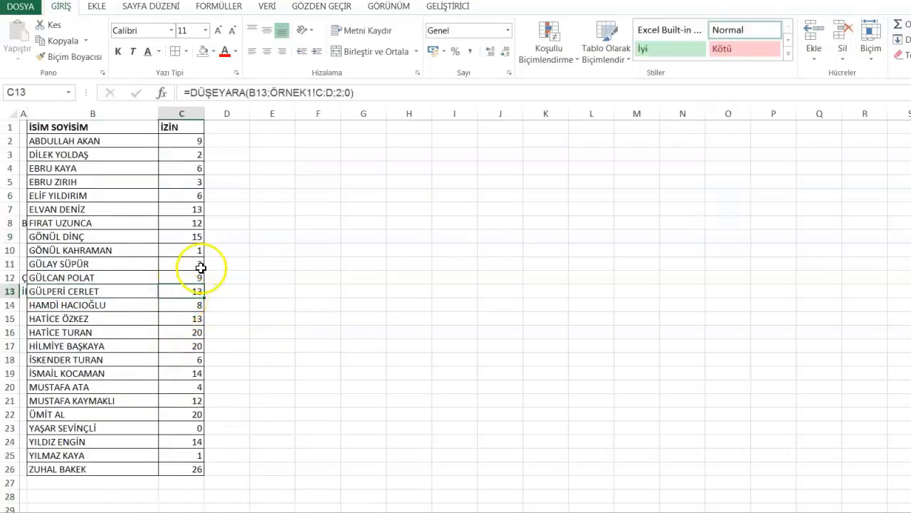
# Copy the employee name from B12 of the leave sheet and search the personnel list for it.
pyautogui.click(184, 280)
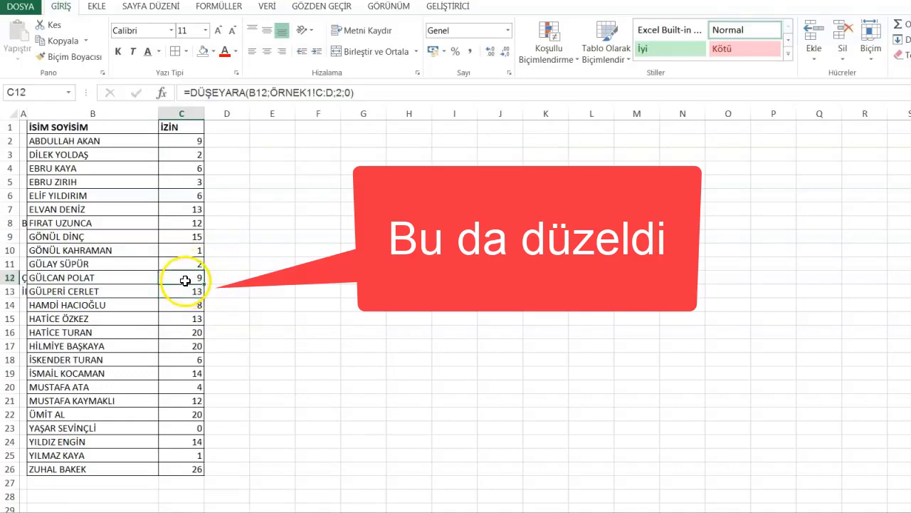
pyautogui.moveTo(158, 281); pyautogui.dragTo(163, 279)
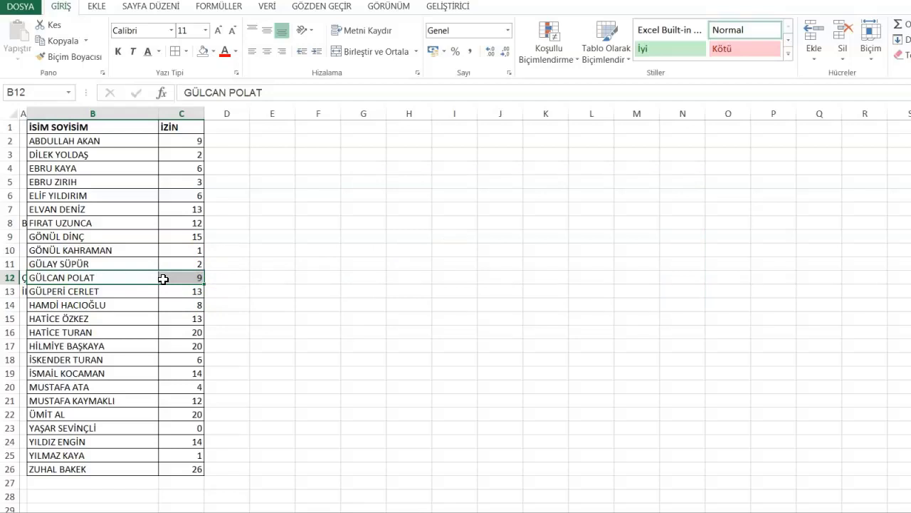
pyautogui.click(156, 277)
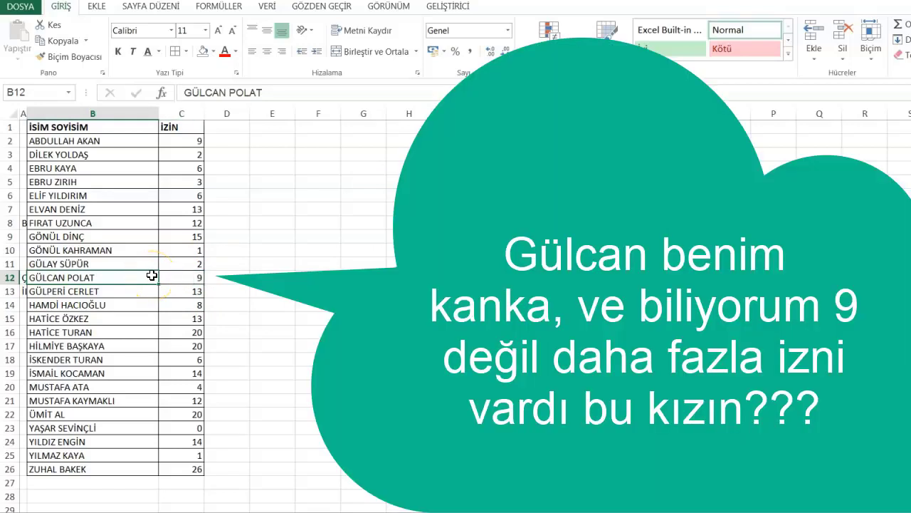
pyautogui.hotkey('ctrl', 'c')
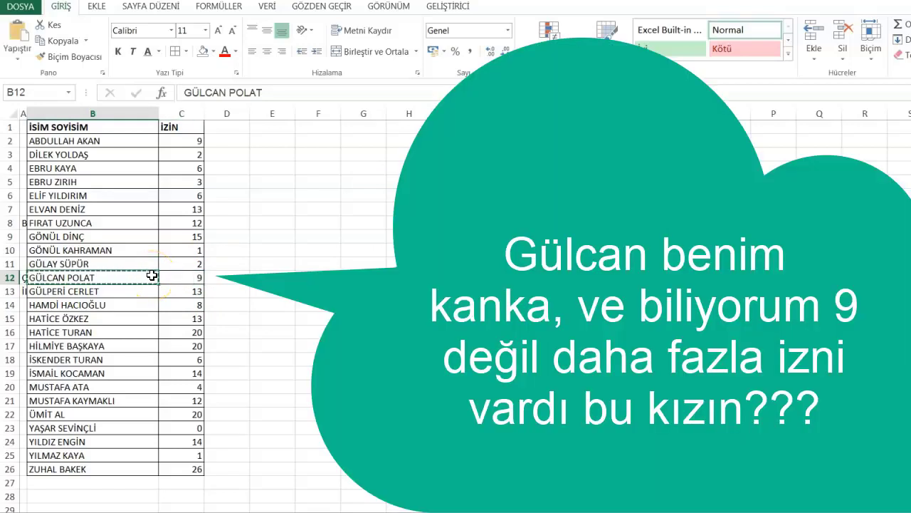
pyautogui.hotkey('ctrl', 'pagedown')
pyautogui.hotkey('ctrl', 'pagedown')
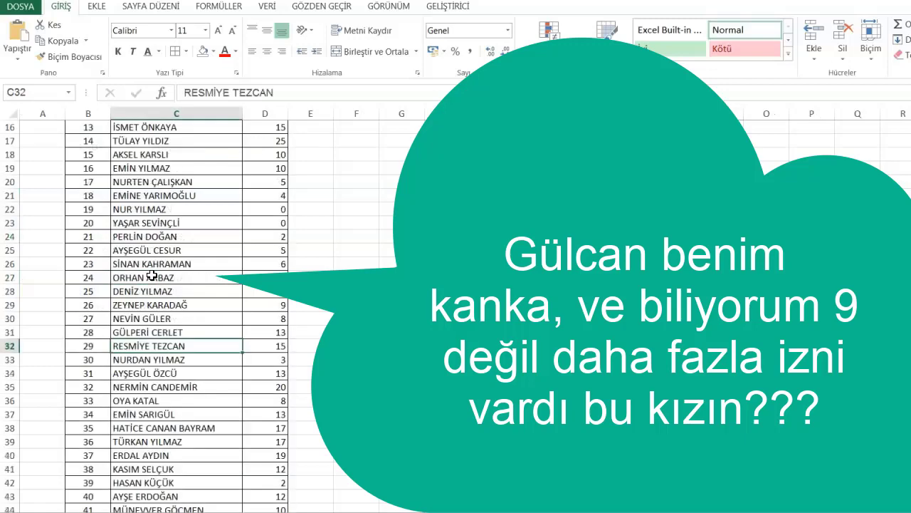
pyautogui.hotkey('ctrl', 'f')
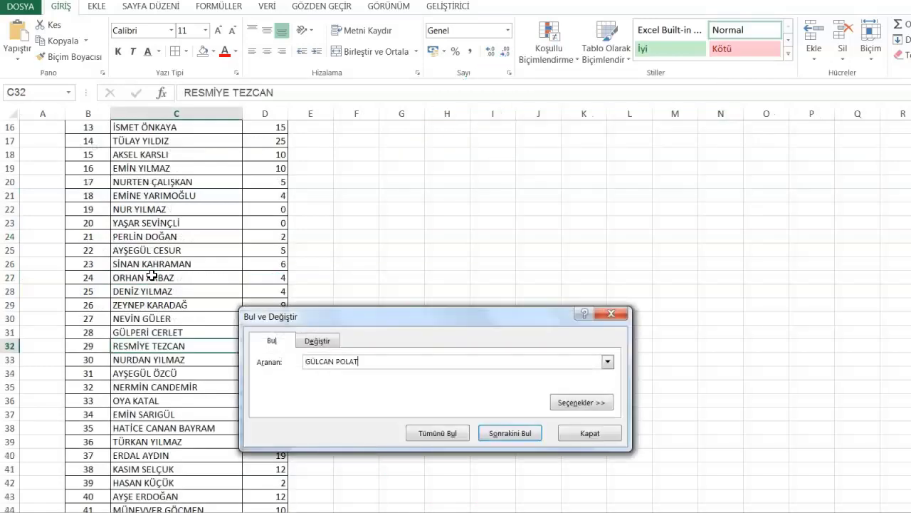
pyautogui.press('Return')
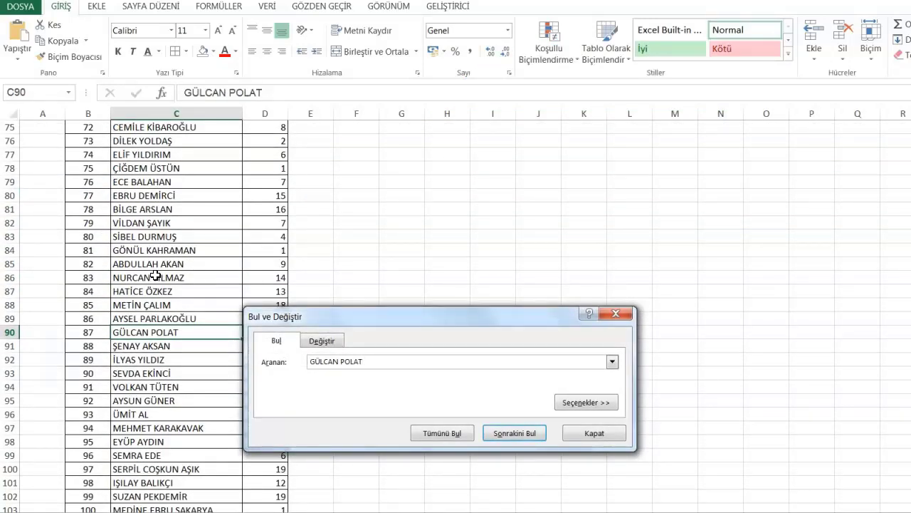
# Find any further occurrences of the same employee name in the personnel list and close the search.
pyautogui.moveTo(288, 316); pyautogui.dragTo(504, 230)
pyautogui.click(514, 432)
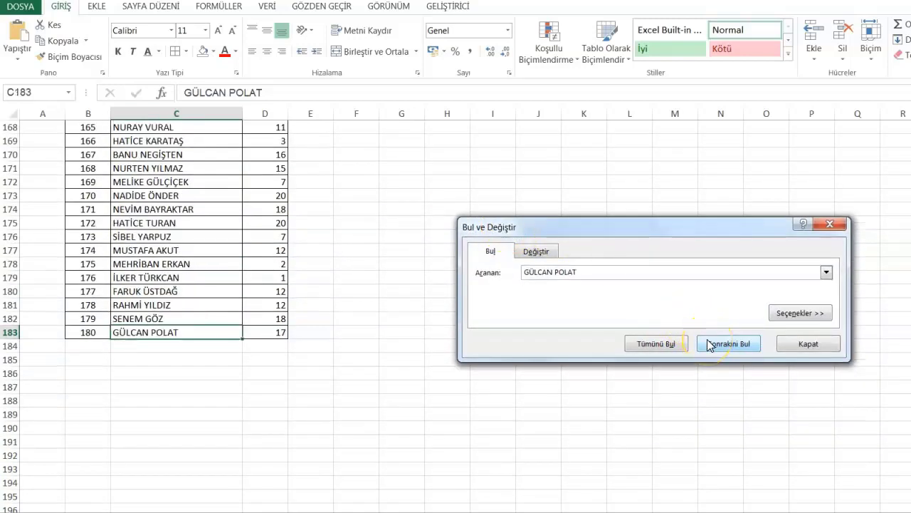
pyautogui.click(708, 340)
pyautogui.click(708, 340)
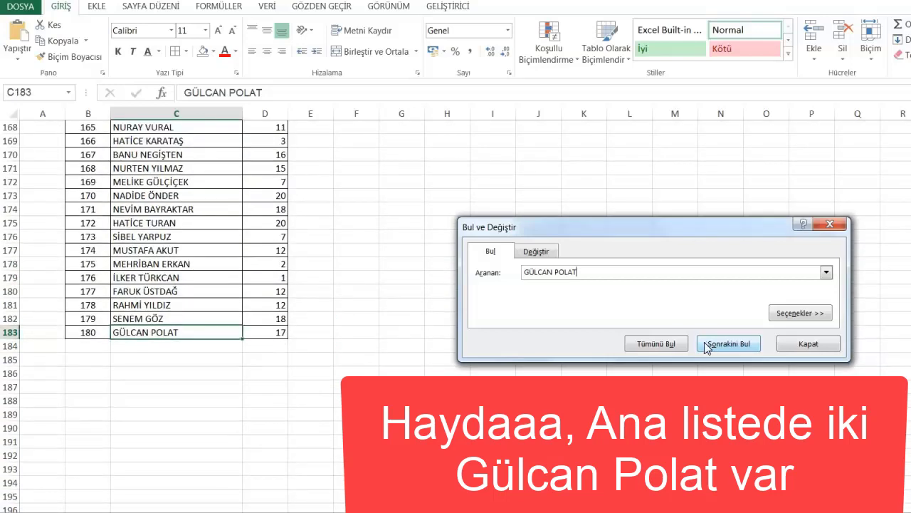
pyautogui.press('Escape')
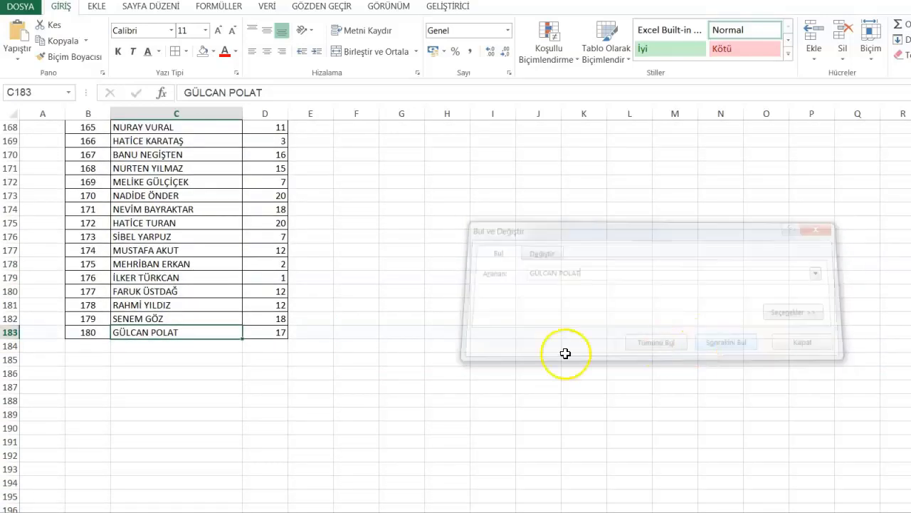
# Highlight duplicate values (Yinelenen Değerler) in column C of the personnel list with the format Koyu Kırmızı Metinle Açık Kırmızı Dolgu.
pyautogui.scroll(5, 362, 379)
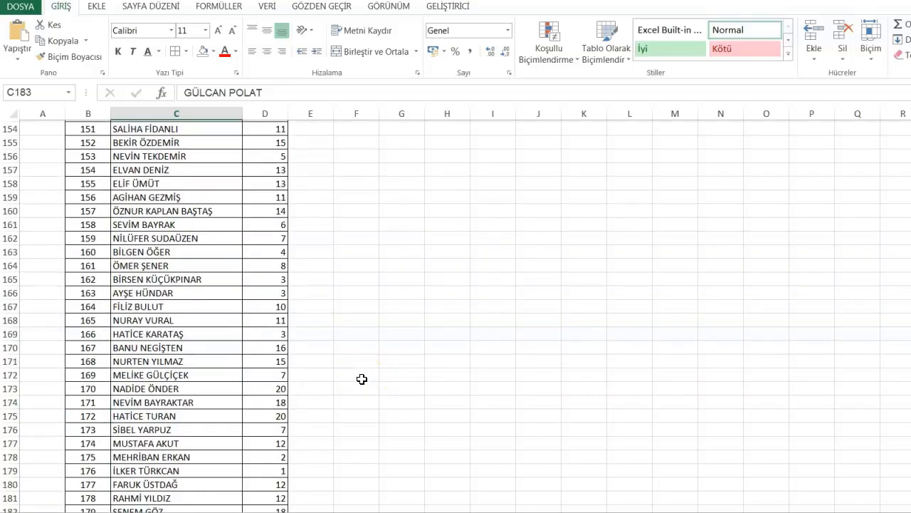
pyautogui.scroll(14, 362, 379)
pyautogui.scroll(20, 346, 252)
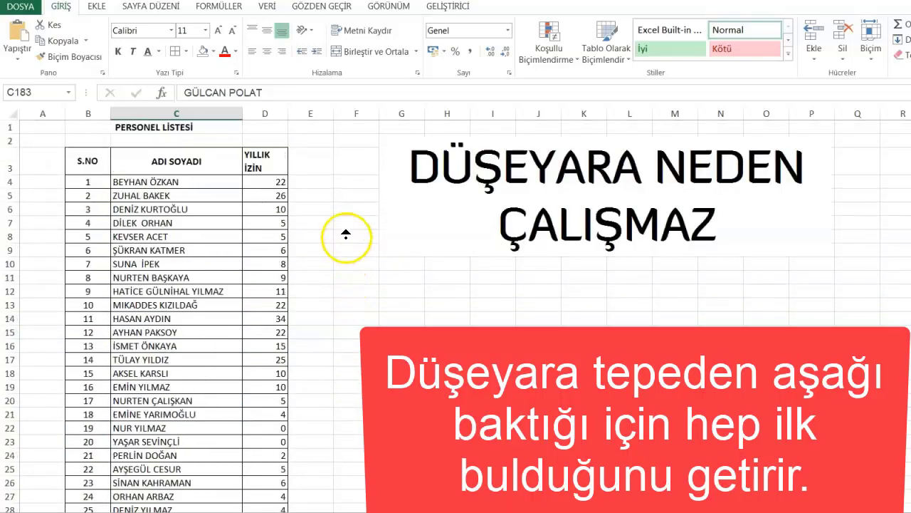
pyautogui.scroll(-5, 345, 247)
pyautogui.scroll(-4, 345, 246)
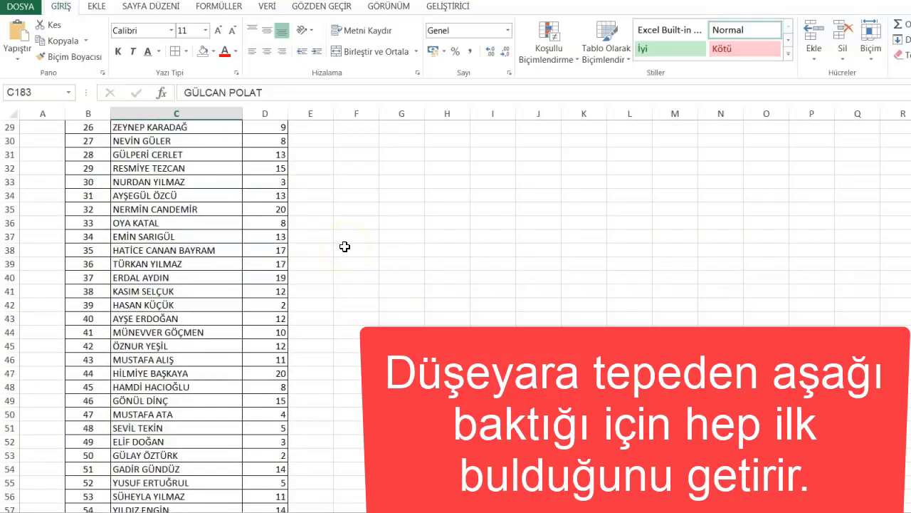
pyautogui.scroll(9, 220, 184)
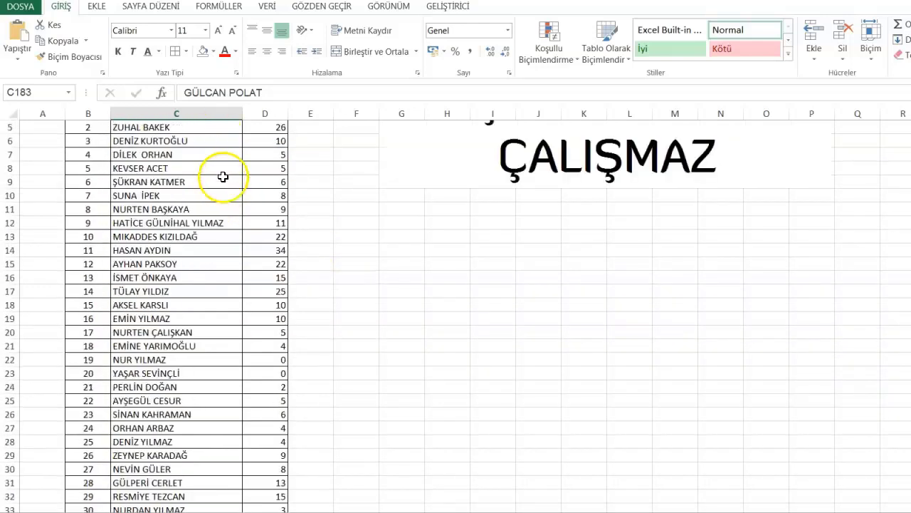
pyautogui.click(225, 114)
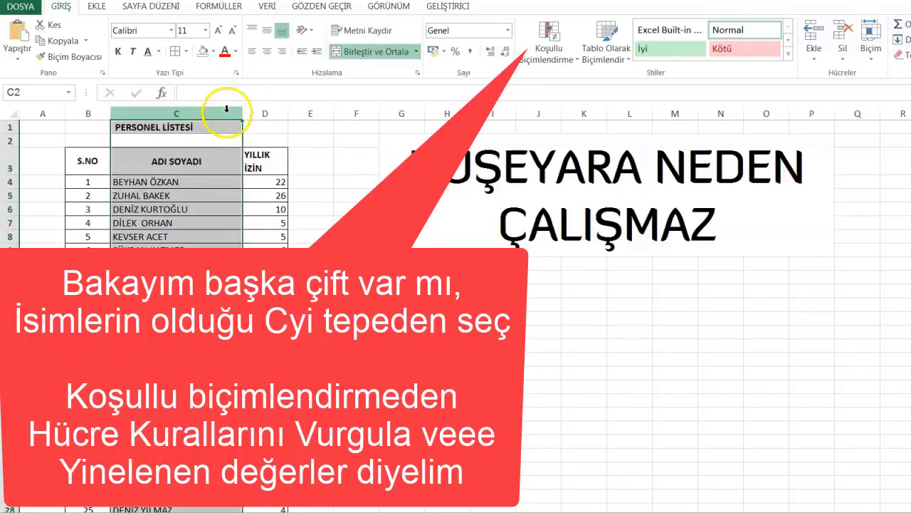
pyautogui.click(531, 57)
pyautogui.moveTo(598, 81)
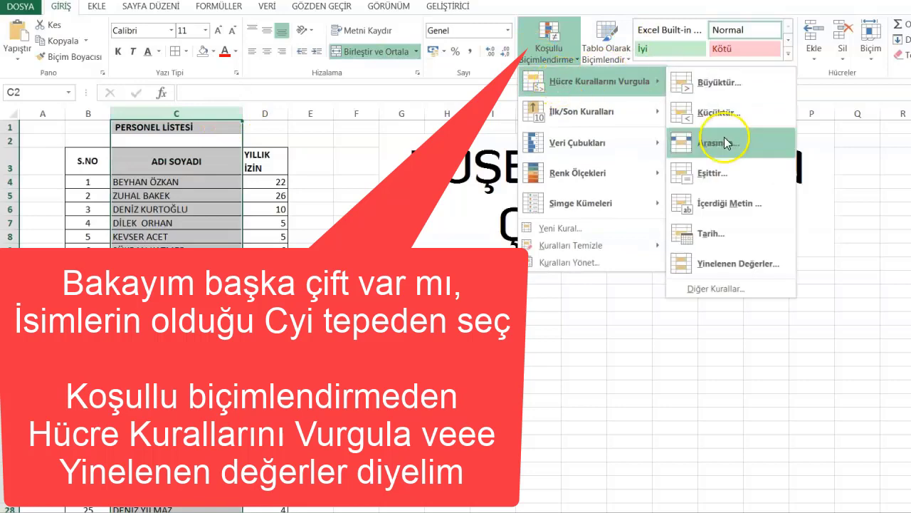
pyautogui.click(735, 265)
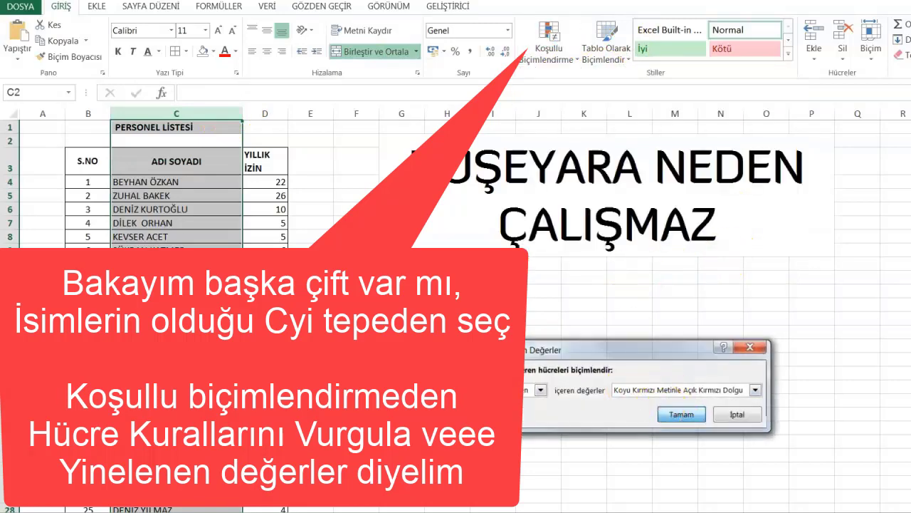
pyautogui.click(680, 414)
pyautogui.click(320, 332)
# Look through the personnel list for highlighted duplicates and delete row 90, which holds the wrong duplicate entry.
pyautogui.scroll(-1, 320, 340)
pyautogui.scroll(-20, 320, 340)
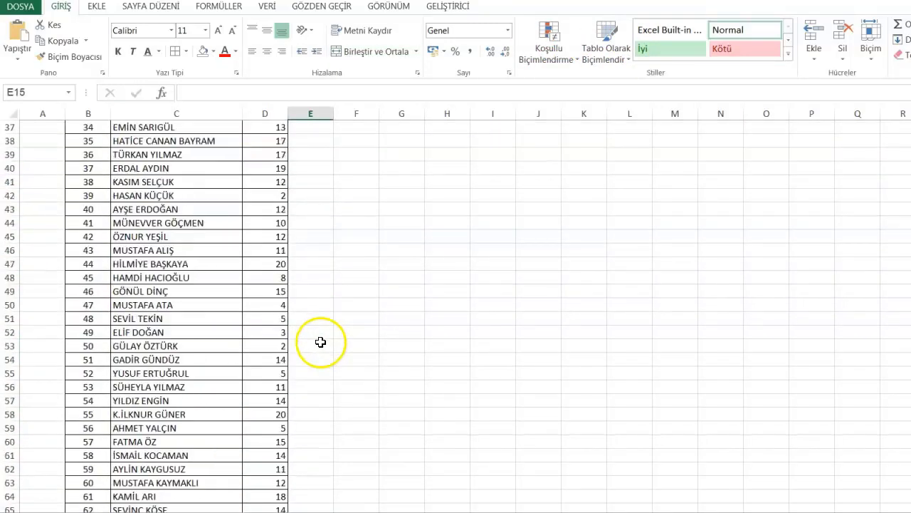
pyautogui.scroll(-7, 315, 345)
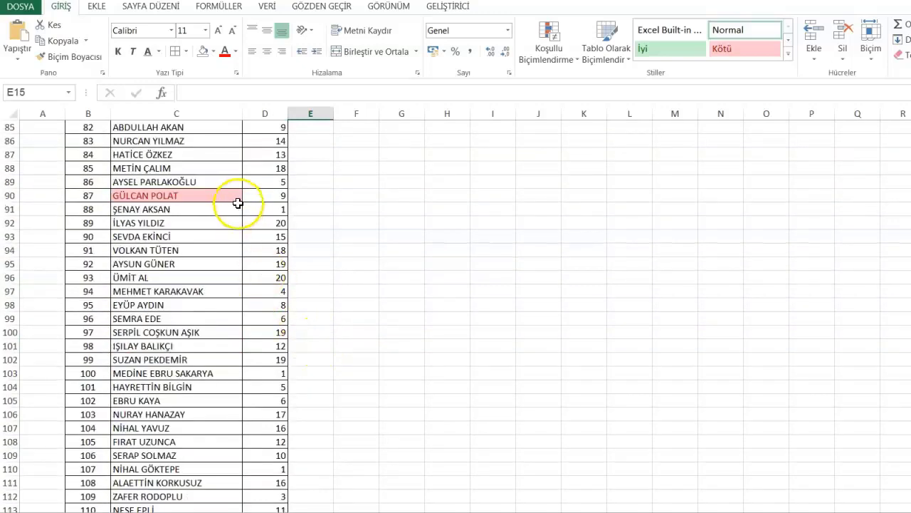
pyautogui.scroll(-1, 320, 200)
pyautogui.scroll(-20, 363, 210)
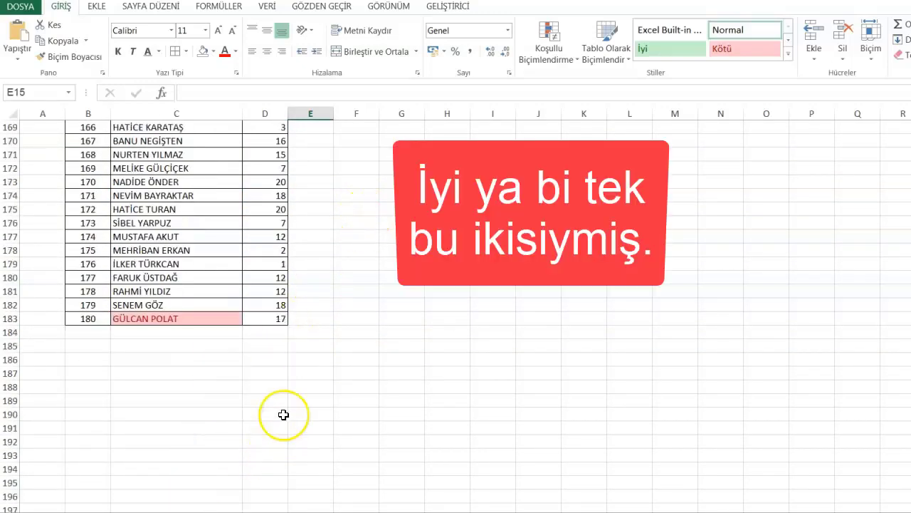
pyautogui.scroll(20, 283, 415)
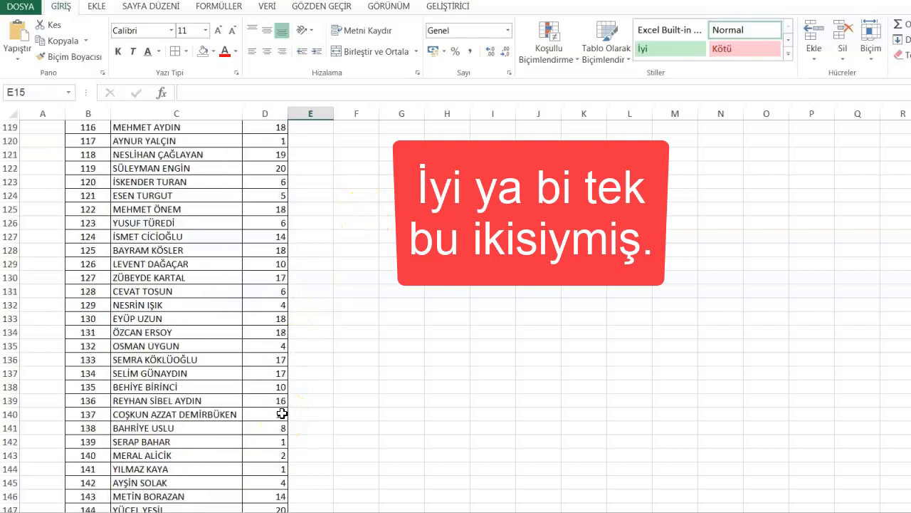
pyautogui.scroll(4, 275, 417)
pyautogui.rightClick(9, 168)
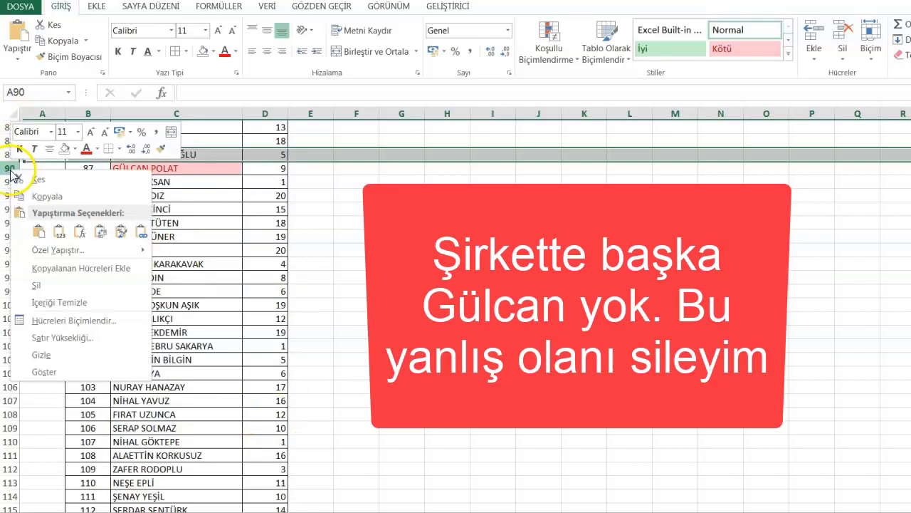
pyautogui.click(92, 286)
pyautogui.click(229, 251)
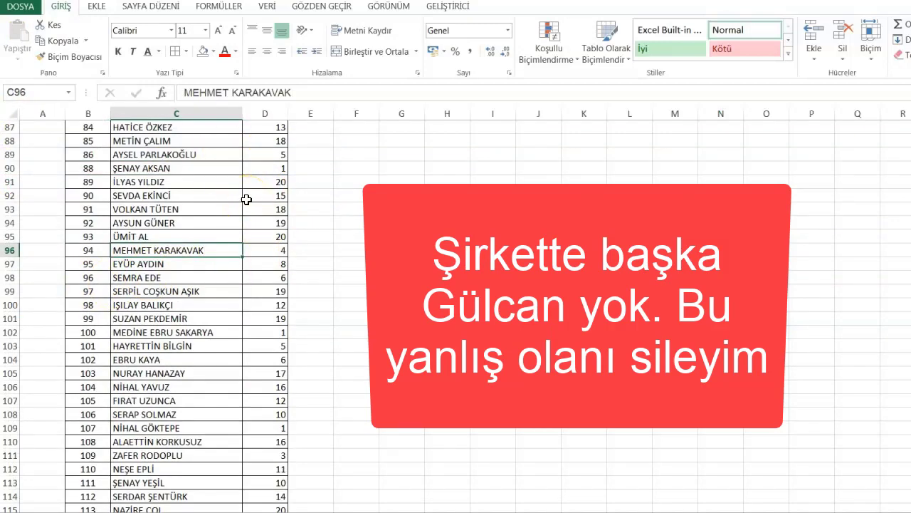
# Go back to the leave sheet and check the lookup in C12 for the duplicated employee.
pyautogui.hotkey('ctrl', 'pageup')
pyautogui.hotkey('ctrl', 'pageup')
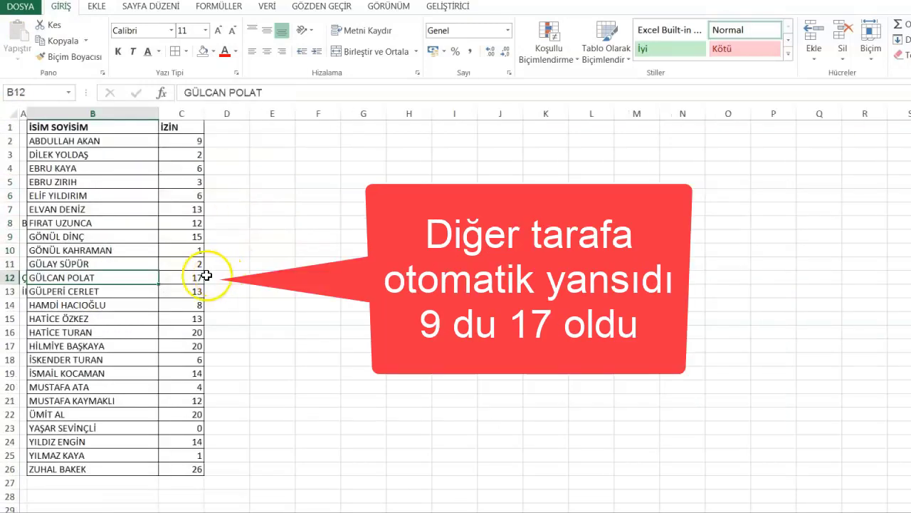
pyautogui.click(206, 276)
pyautogui.click(195, 279)
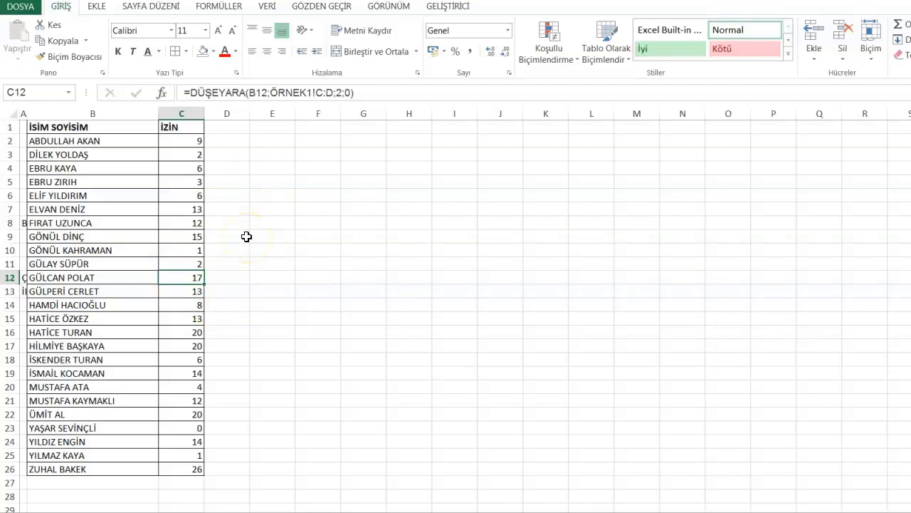
# On the sheet with the 12-row list, clear the names under ADI SOYADI in C4:C16.
pyautogui.hotkey('ctrl', 'pagedown')
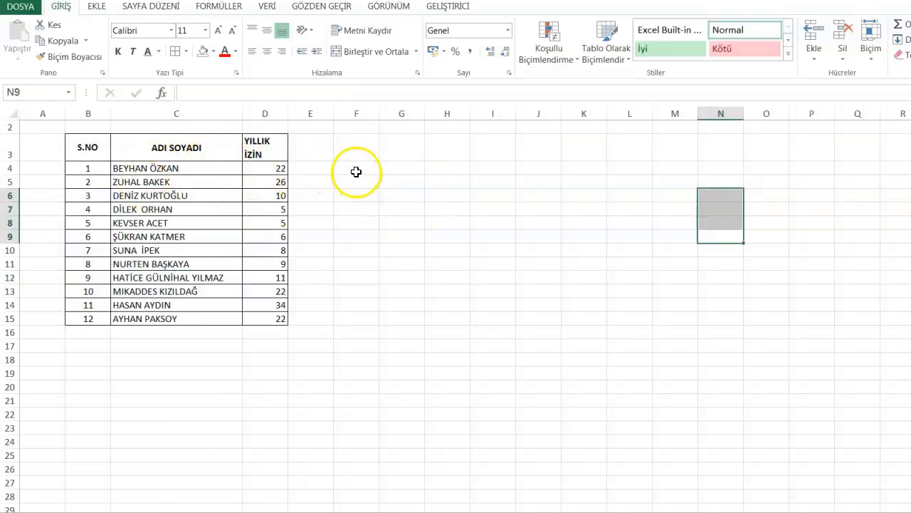
pyautogui.moveTo(237, 169); pyautogui.dragTo(203, 328)
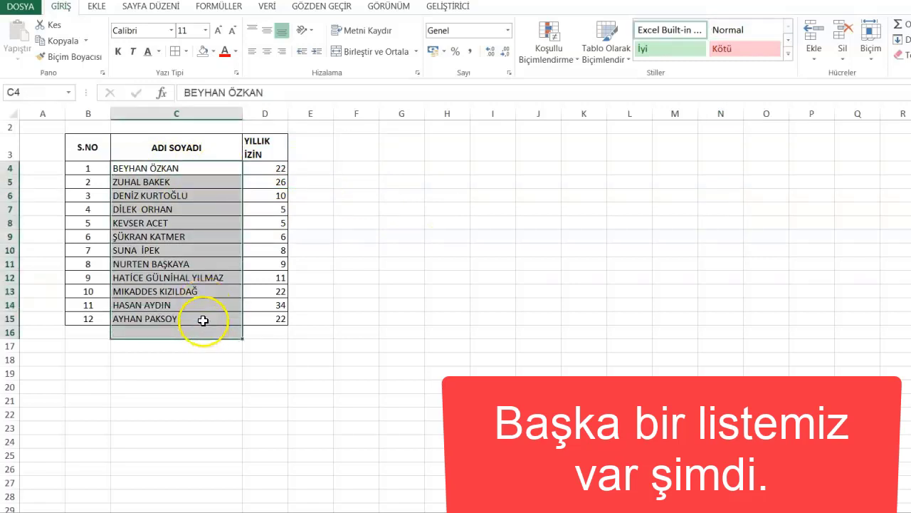
pyautogui.click(163, 154)
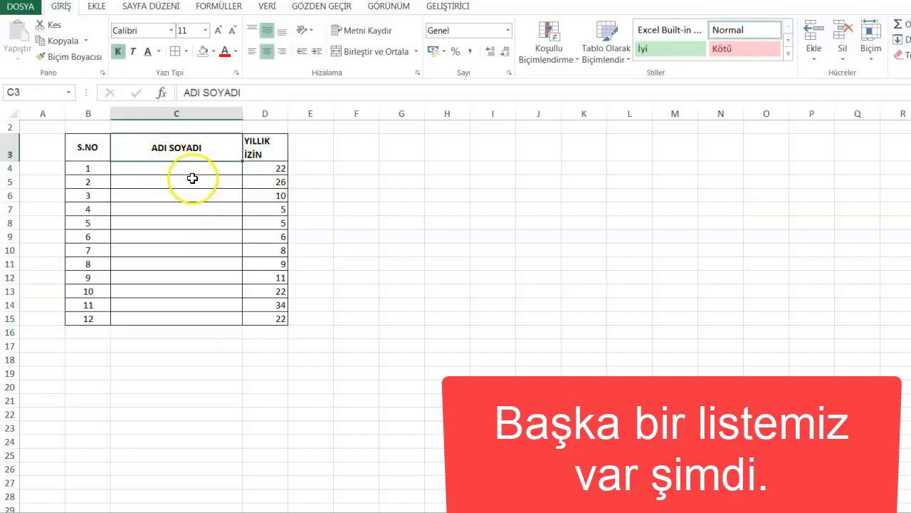
# Enter =DÜŞEYARA(B4;ÖRNEK1!B:C;2;0) in C4 and fill it down to C15.
pyautogui.click(196, 169)
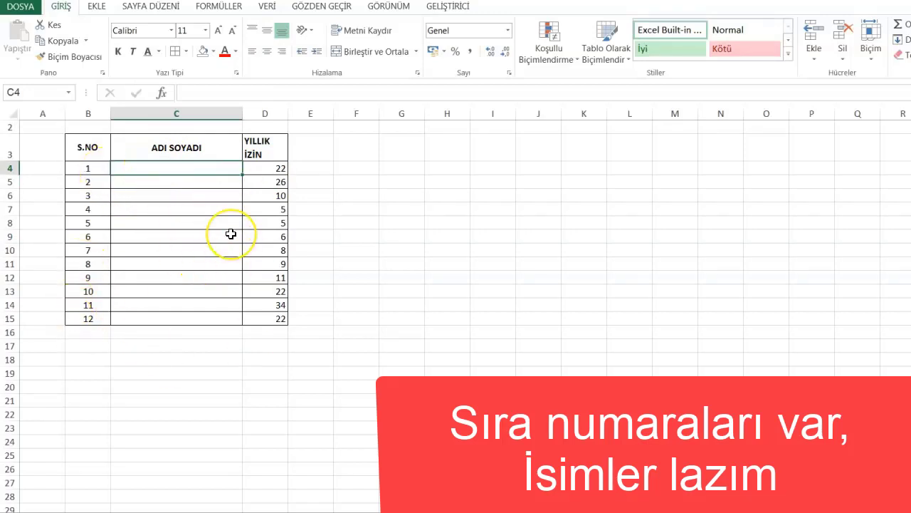
pyautogui.write('=')
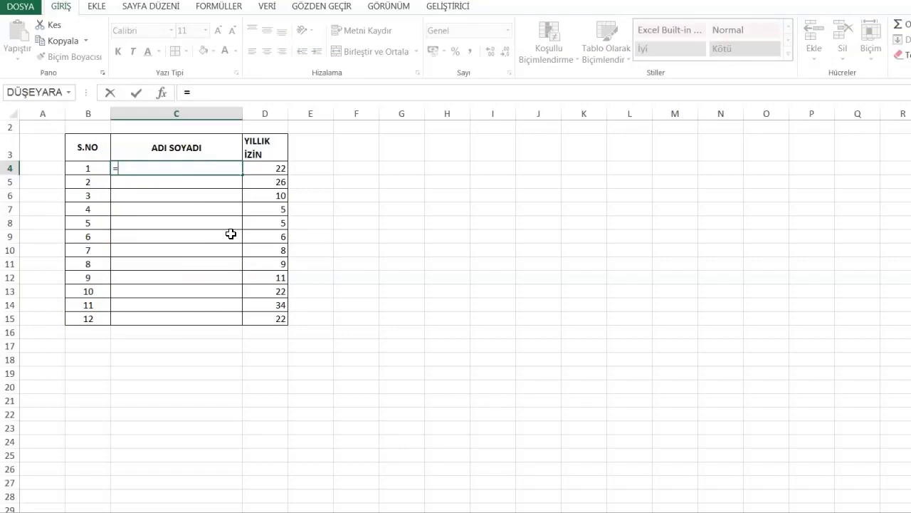
pyautogui.write('DÜŞEYARA(')
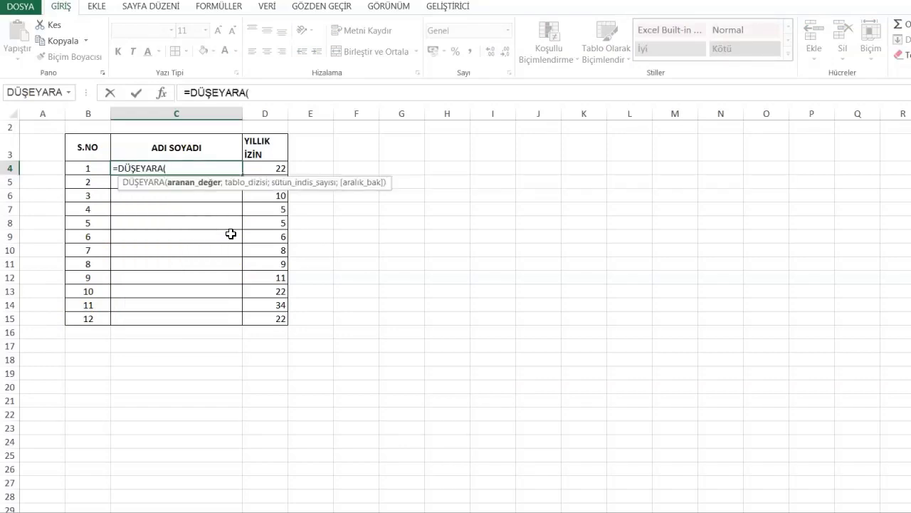
pyautogui.press('Left')
pyautogui.write(';')
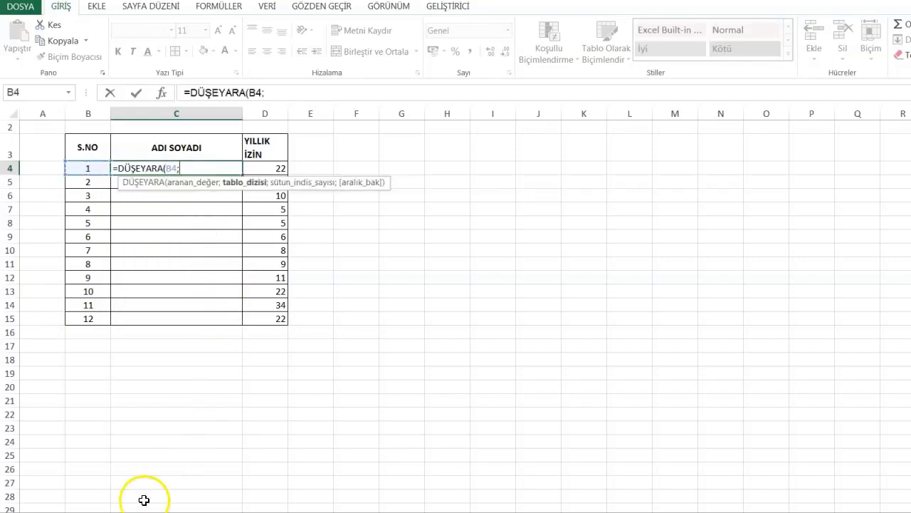
pyautogui.scroll(-20, 159, 474)
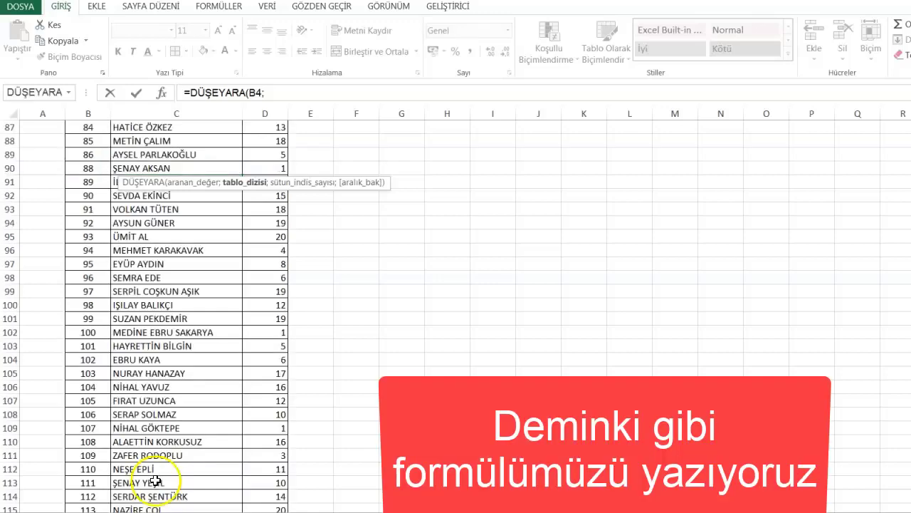
pyautogui.moveTo(92, 114); pyautogui.dragTo(127, 117)
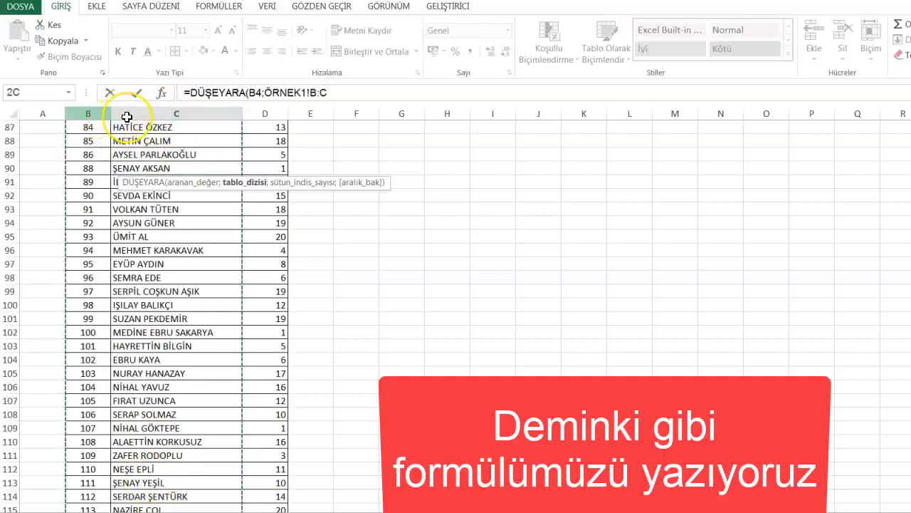
pyautogui.click(355, 92)
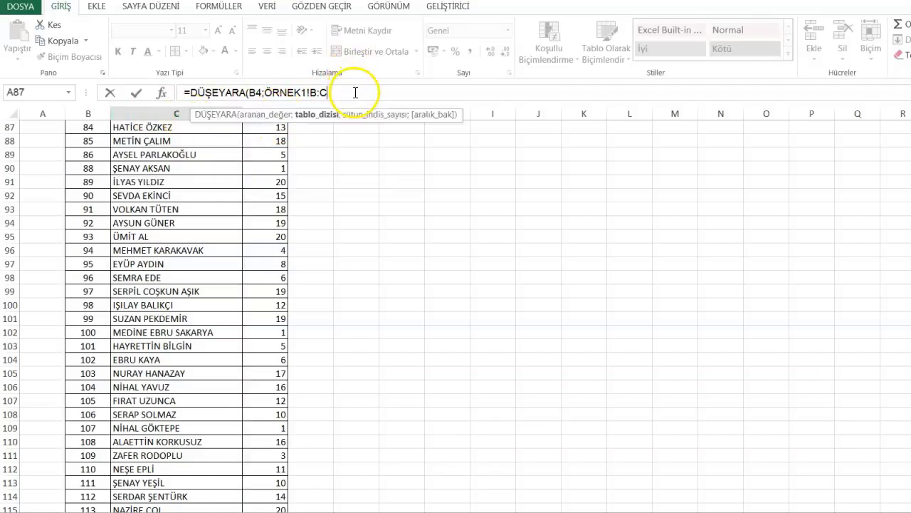
pyautogui.write(';')
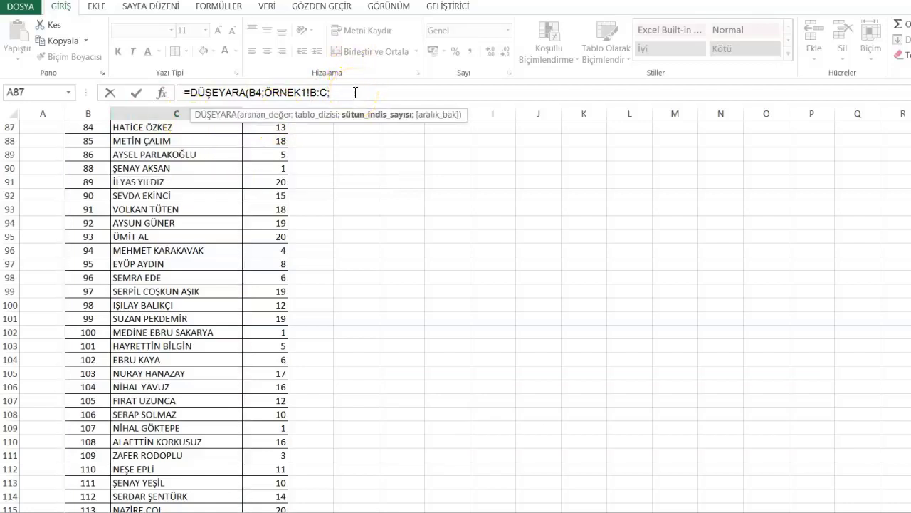
pyautogui.write('2;0)')
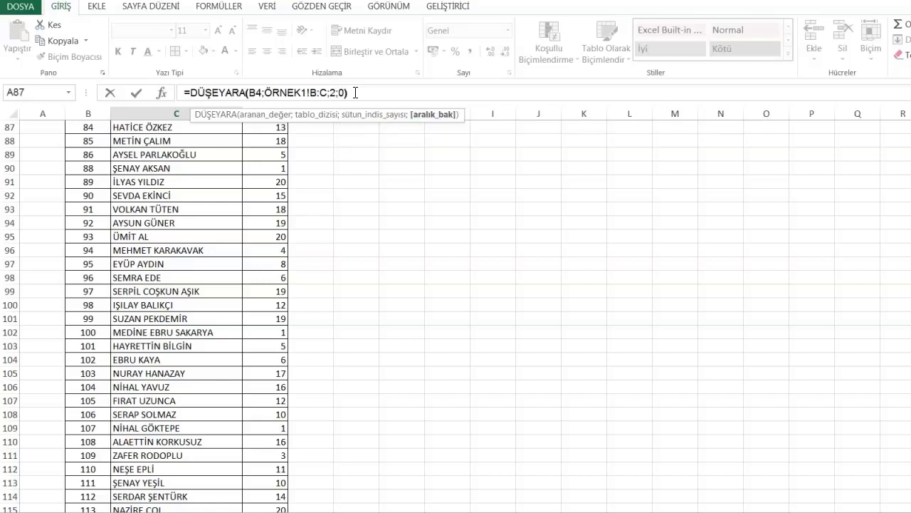
pyautogui.press('Return')
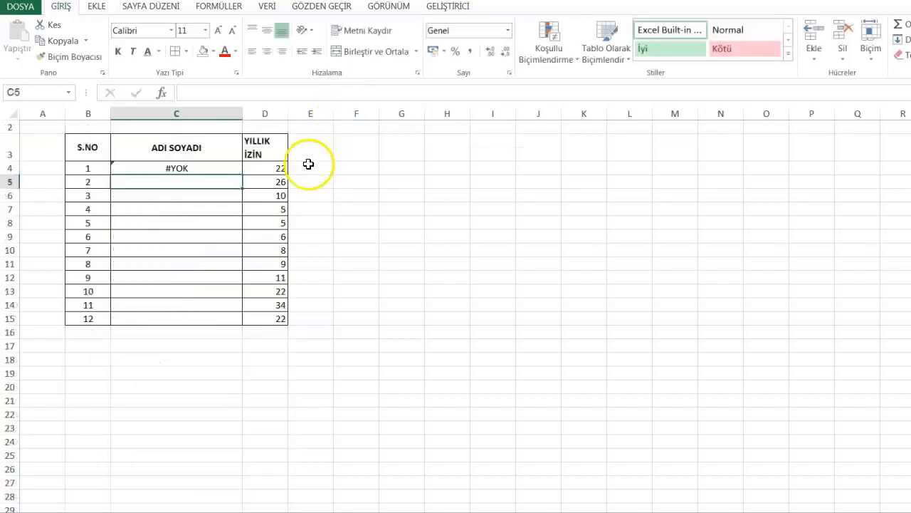
pyautogui.click(237, 167)
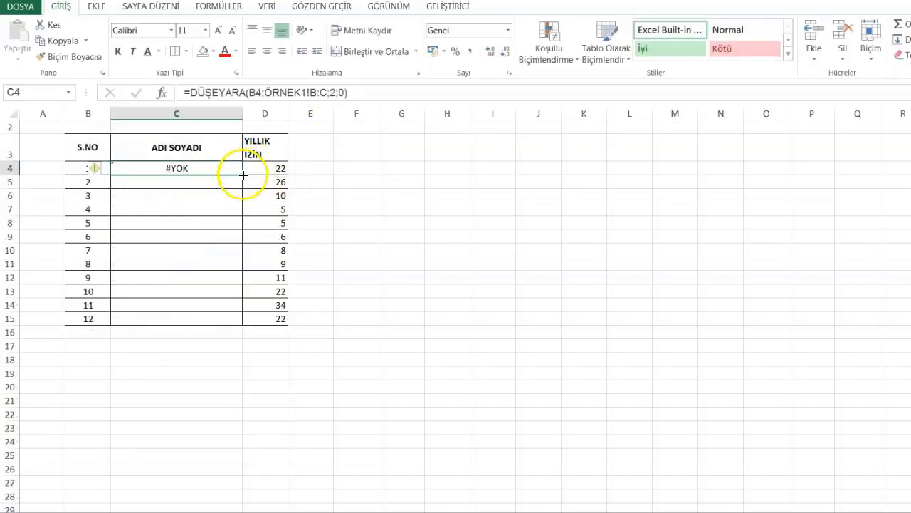
pyautogui.moveTo(243, 175); pyautogui.dragTo(225, 325)
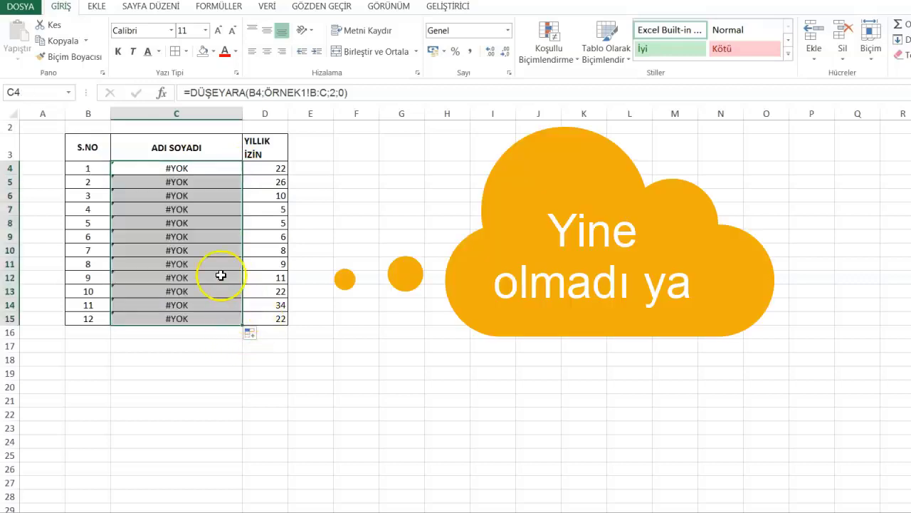
# Compare the serial number in B4 with those in the personnel list and inspect the lookup arguments of the C4 formula.
pyautogui.click(84, 167)
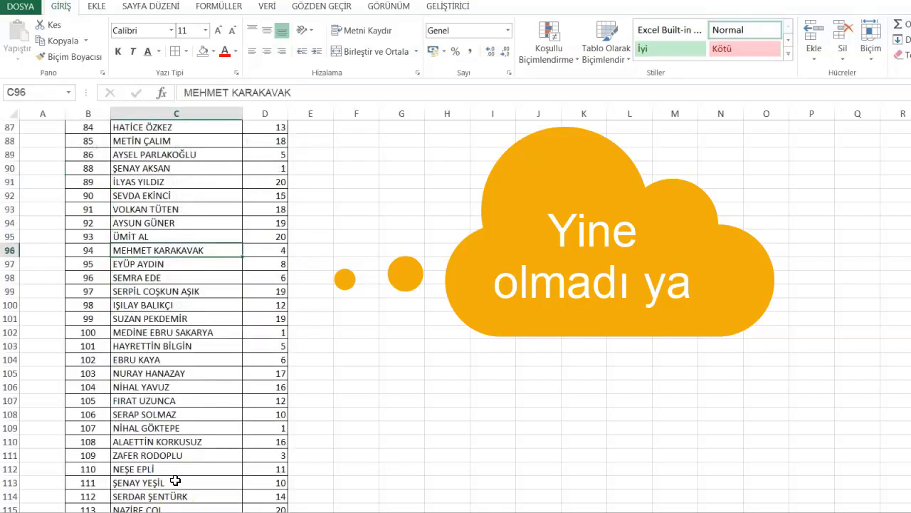
pyautogui.scroll(20, 260, 228)
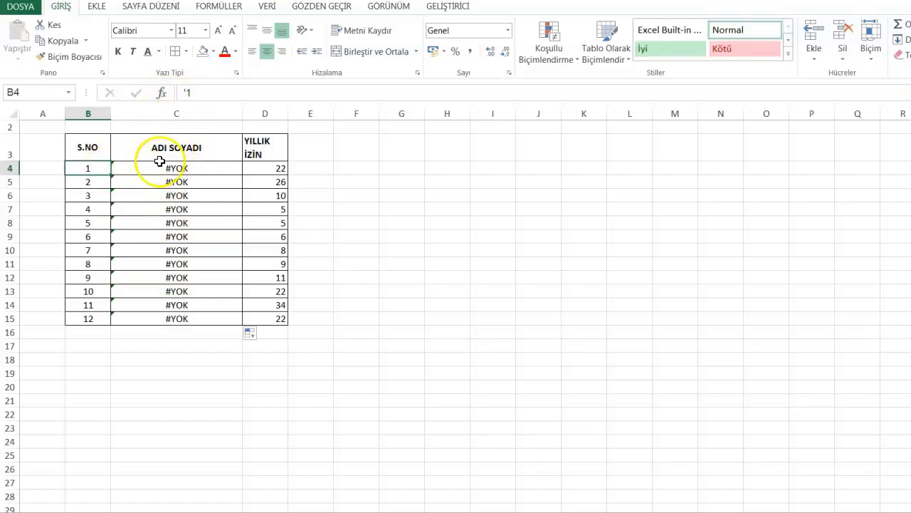
pyautogui.click(174, 168)
pyautogui.doubleClick(174, 168)
pyautogui.click(174, 168)
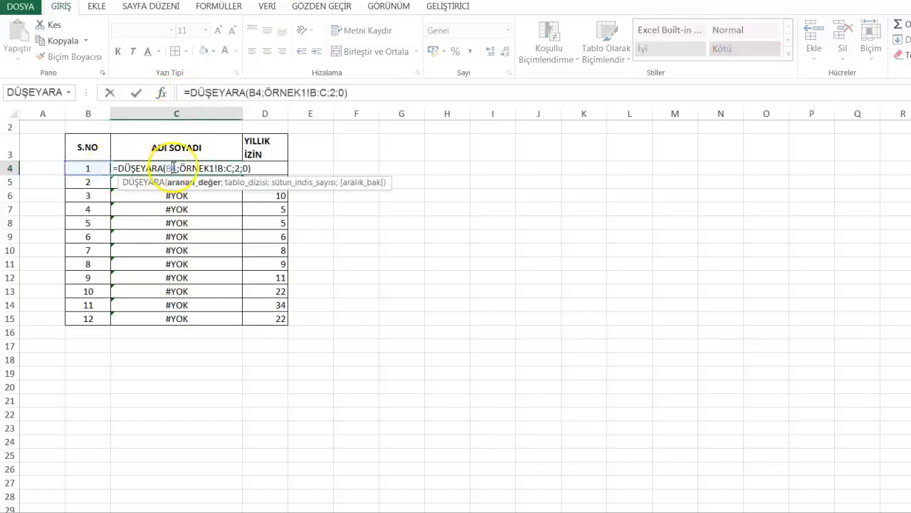
pyautogui.click(194, 168)
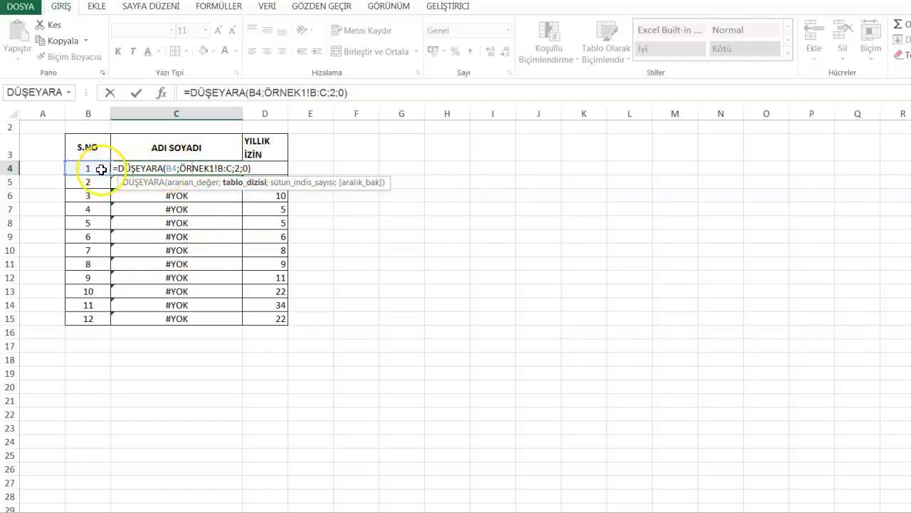
pyautogui.hotkey('ctrl', 'Return')
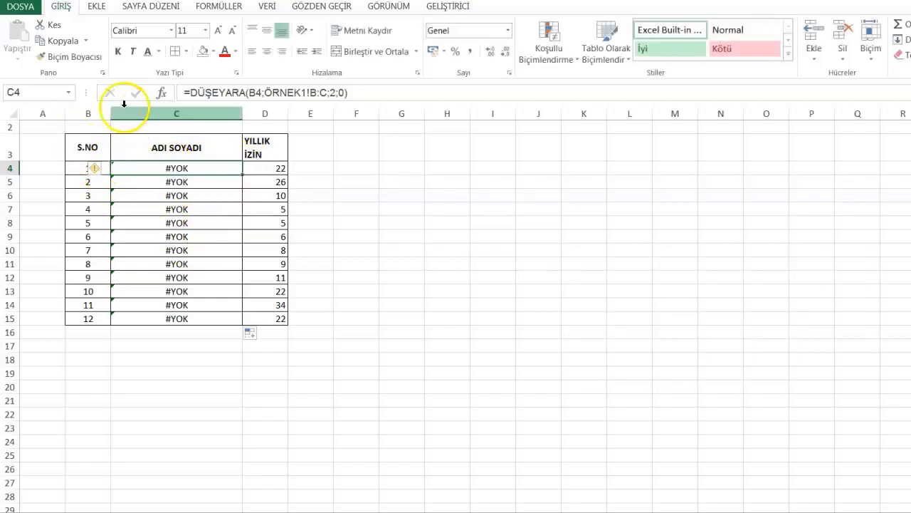
# Remove the leading apostrophe from the serial number in B4 so it is stored as the number 1.
pyautogui.click(80, 169)
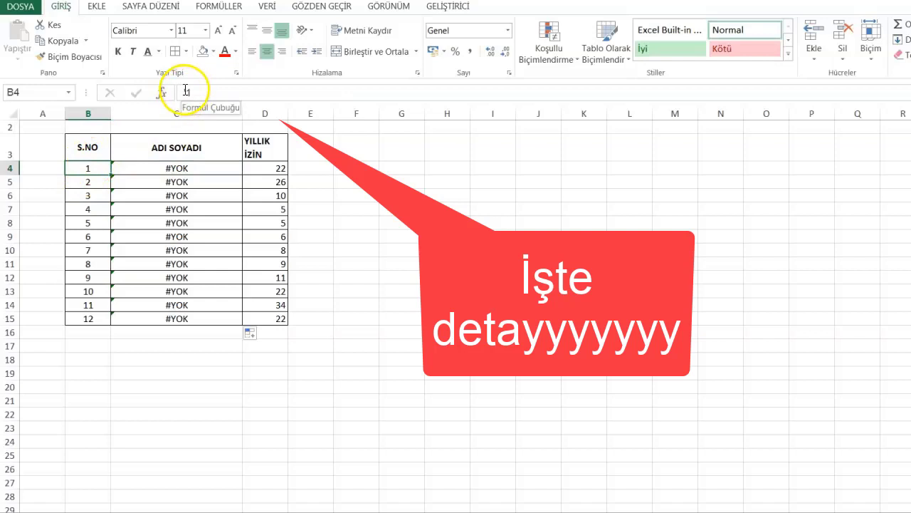
pyautogui.click(187, 91)
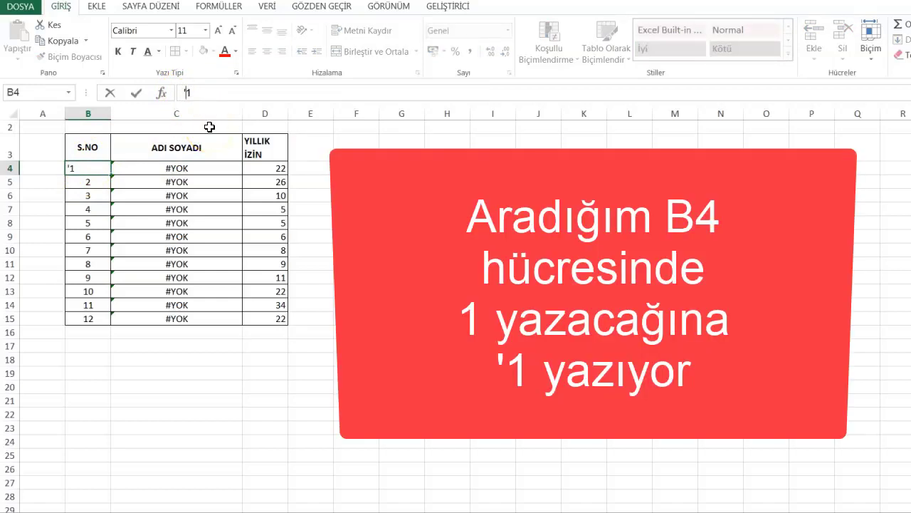
pyautogui.press('BackSpace')
pyautogui.press('Return')
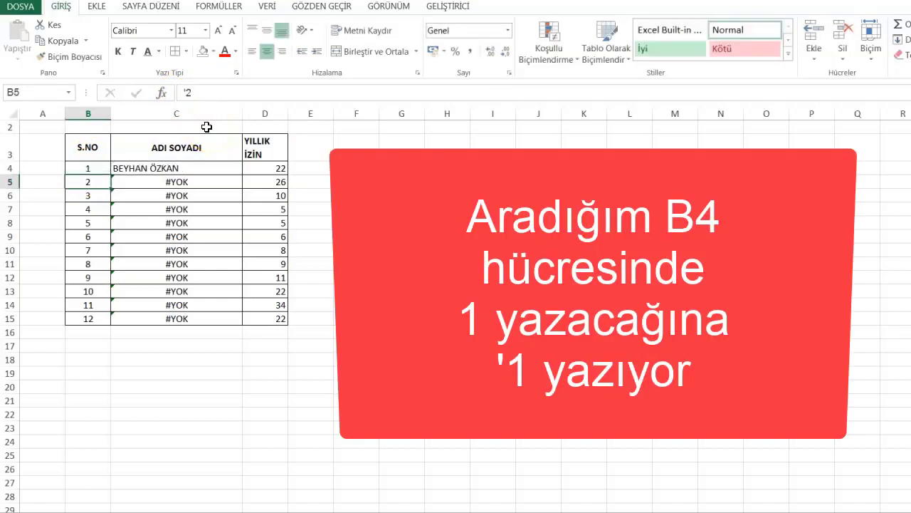
# Try to convert the text serial number in B5 by applying the Sayı number format and re-entering the cell.
pyautogui.click(146, 182)
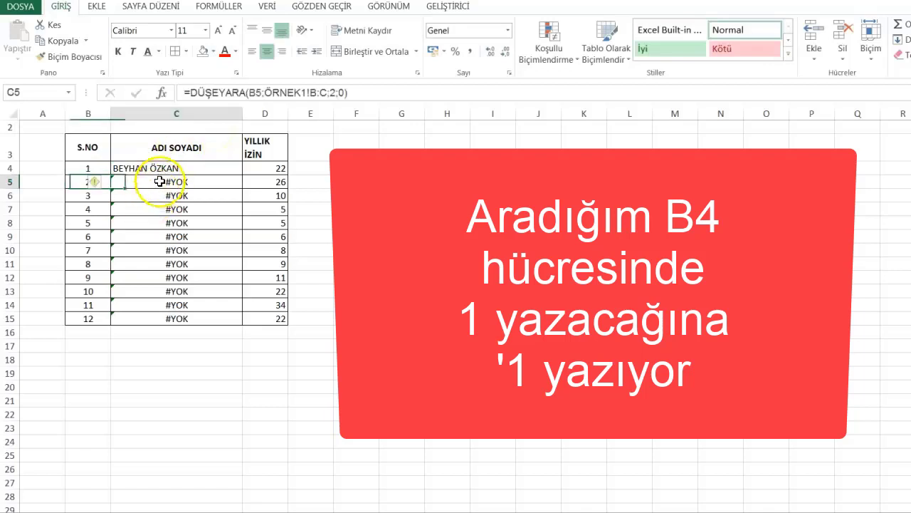
pyautogui.click(79, 181)
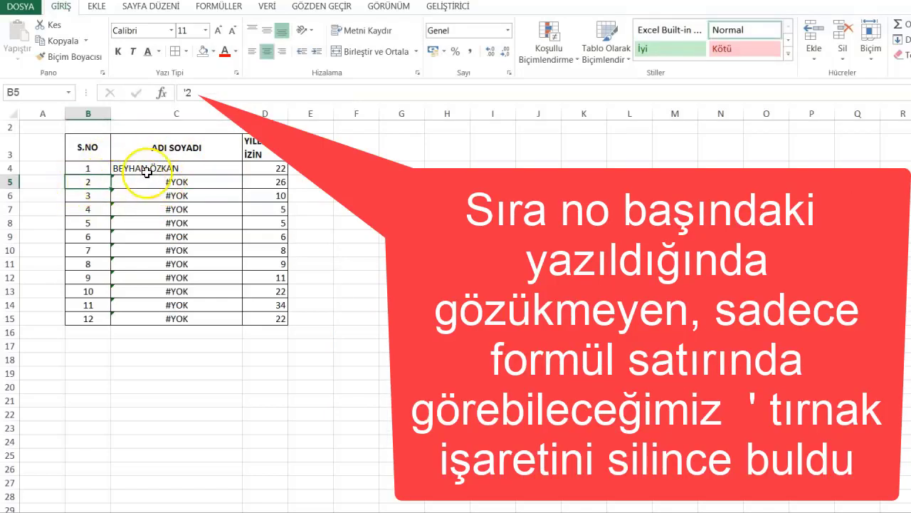
pyautogui.click(507, 30)
pyautogui.click(491, 96)
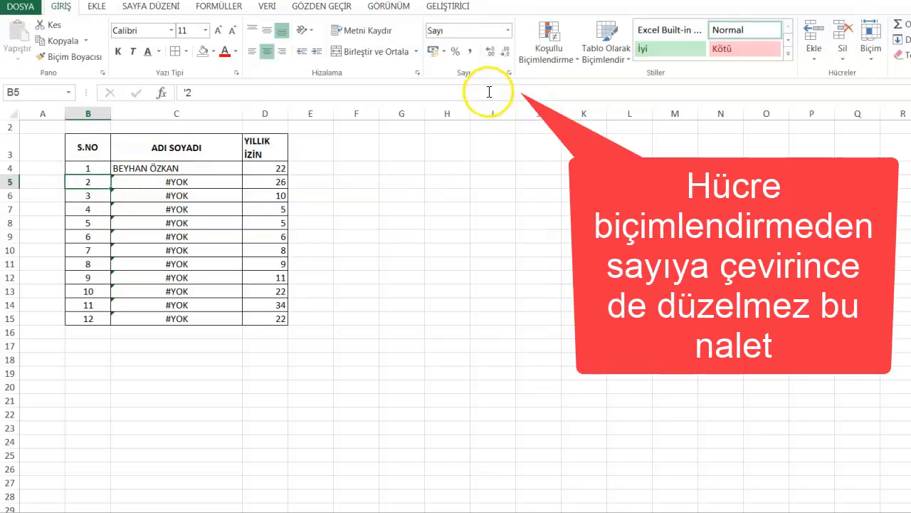
pyautogui.press('F2')
pyautogui.press('Return')
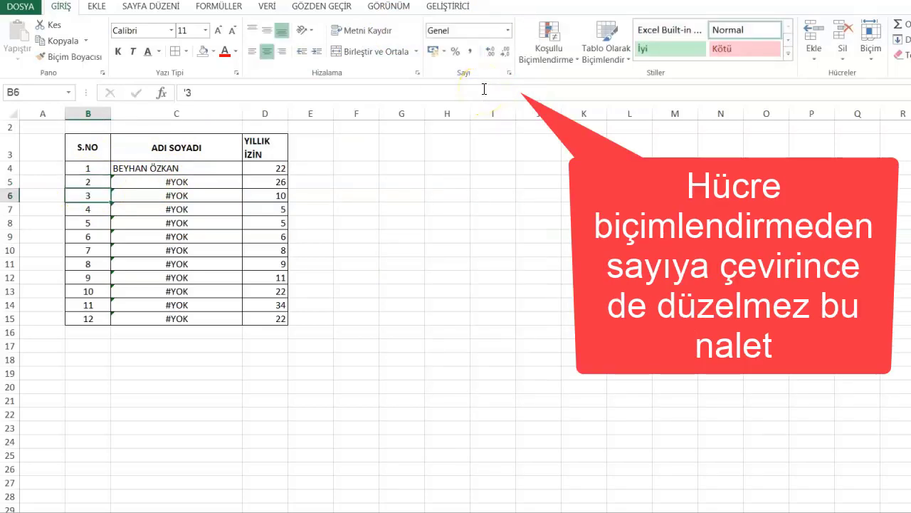
pyautogui.click(78, 180)
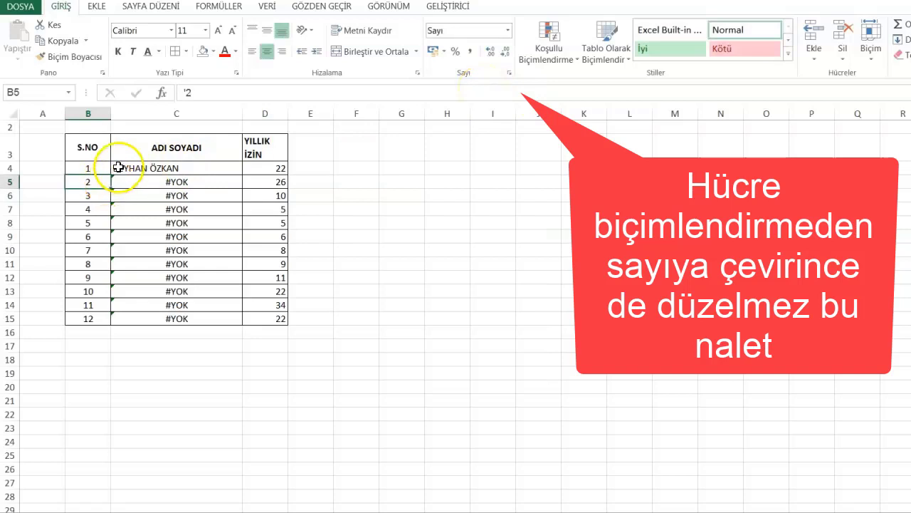
# Enter =SAYIDEĞERİ(B4) in A4 and fill it down to A15.
pyautogui.click(55, 170)
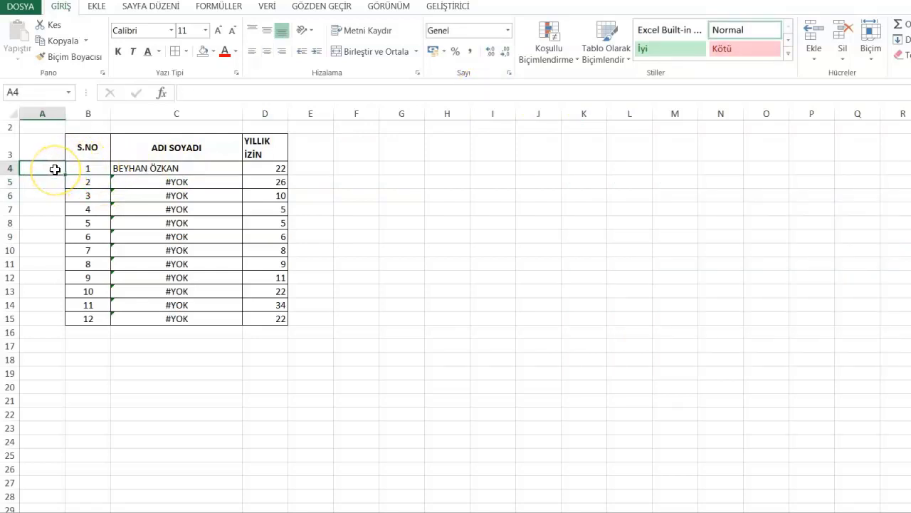
pyautogui.write('=SAYI')
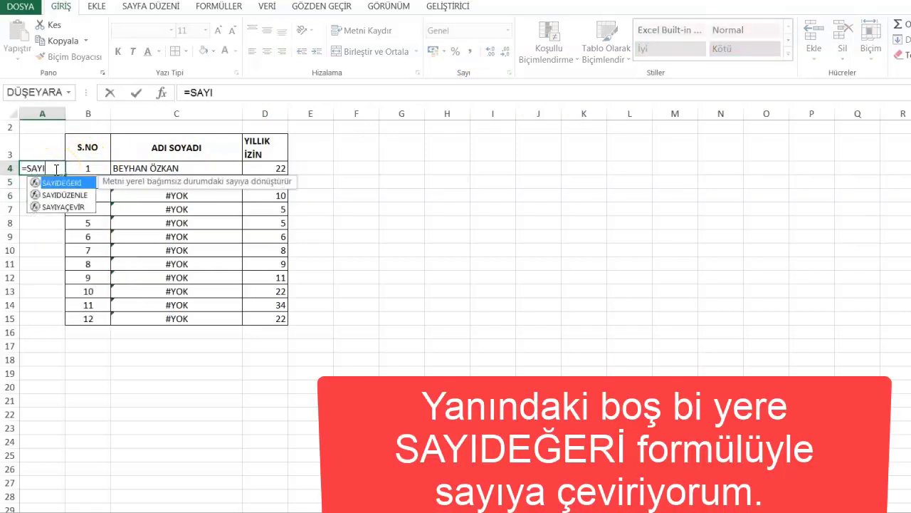
pyautogui.press('Tab')
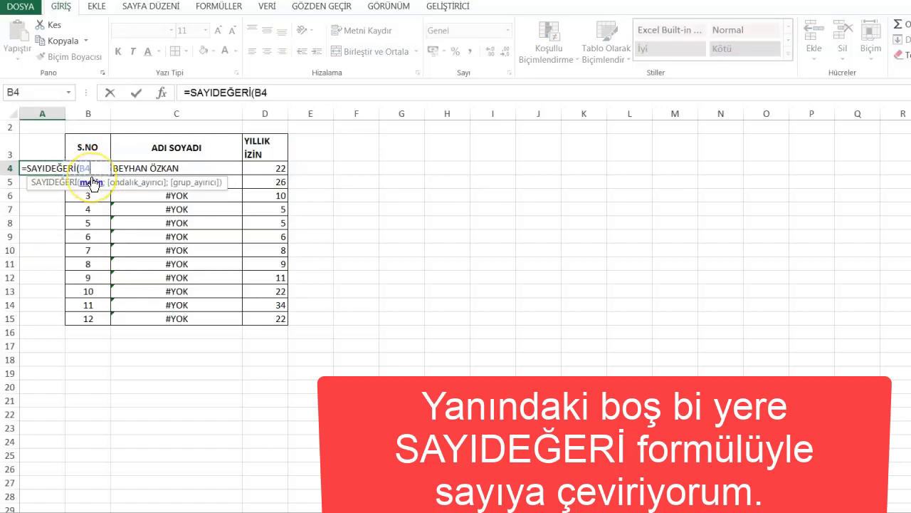
pyautogui.write(')')
pyautogui.press('Return')
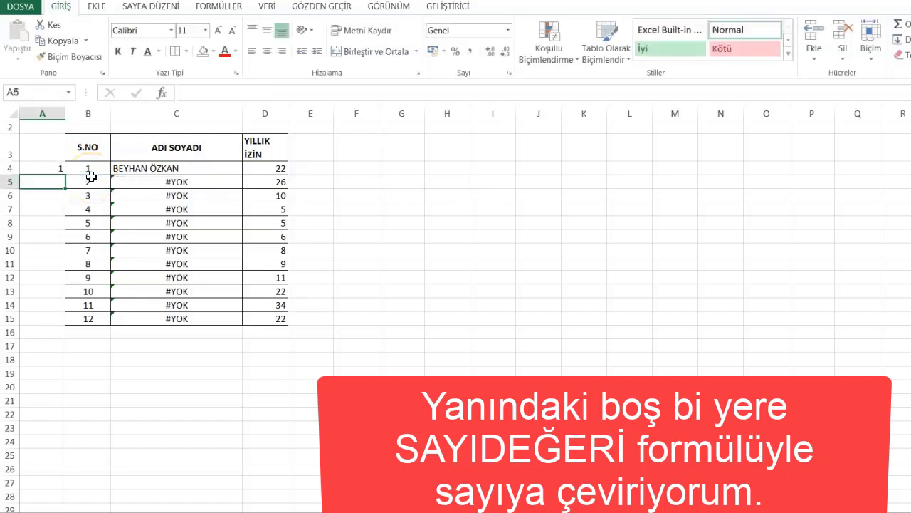
pyautogui.click(63, 172)
pyautogui.doubleClick(65, 175)
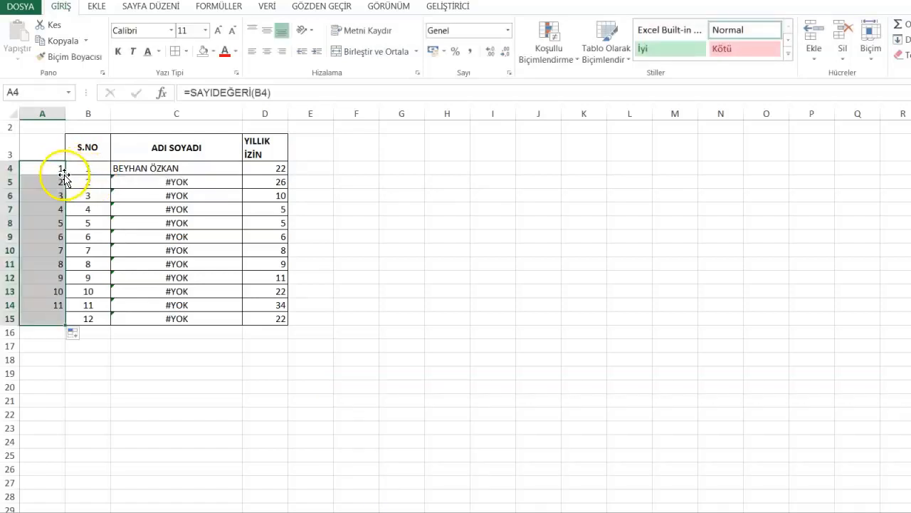
# Change the lookup value of the C5 DÜŞEYARA formula to A5 and fill it down to C15.
pyautogui.click(155, 172)
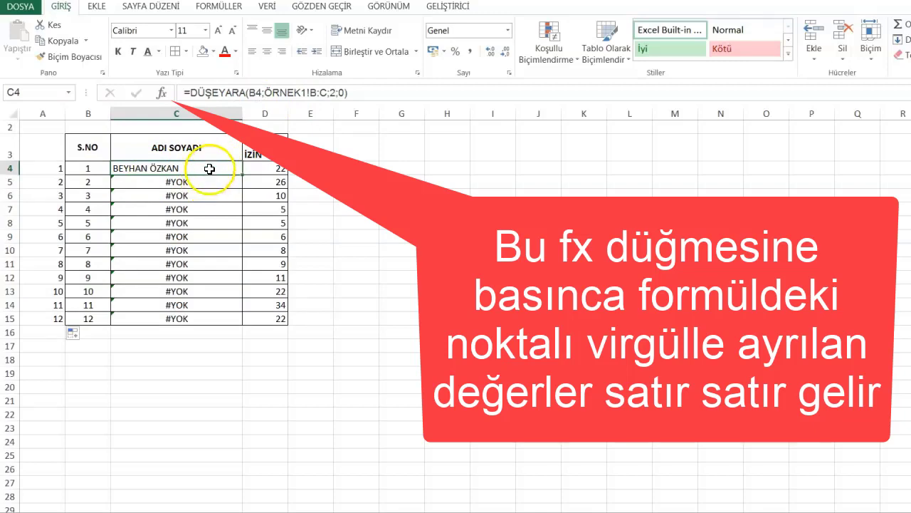
pyautogui.click(212, 180)
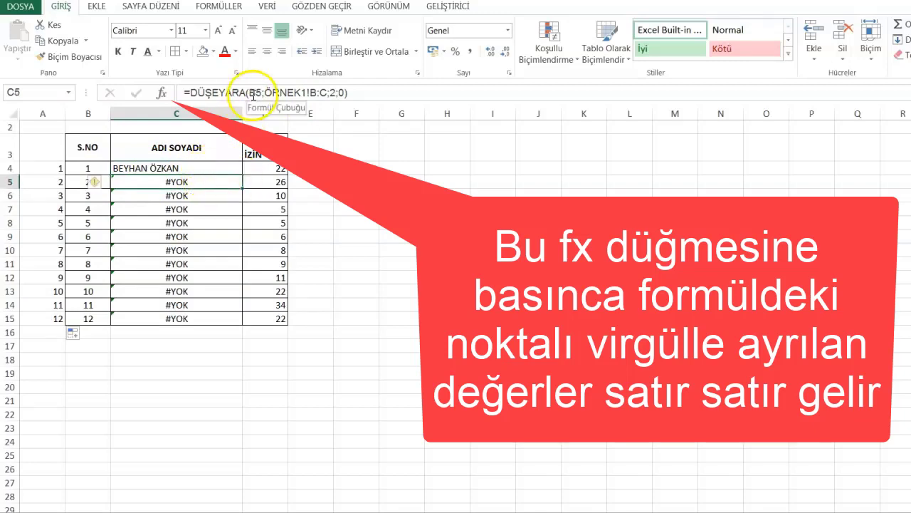
pyautogui.click(163, 94)
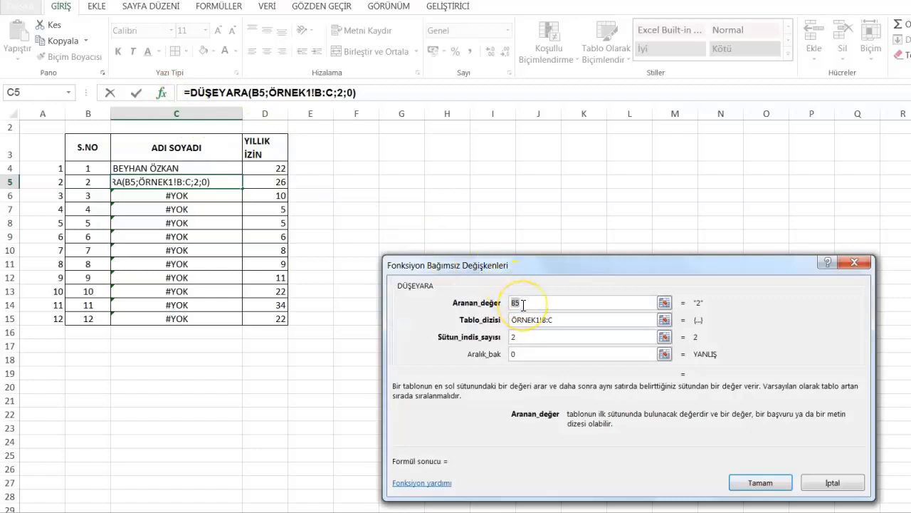
pyautogui.click(523, 304)
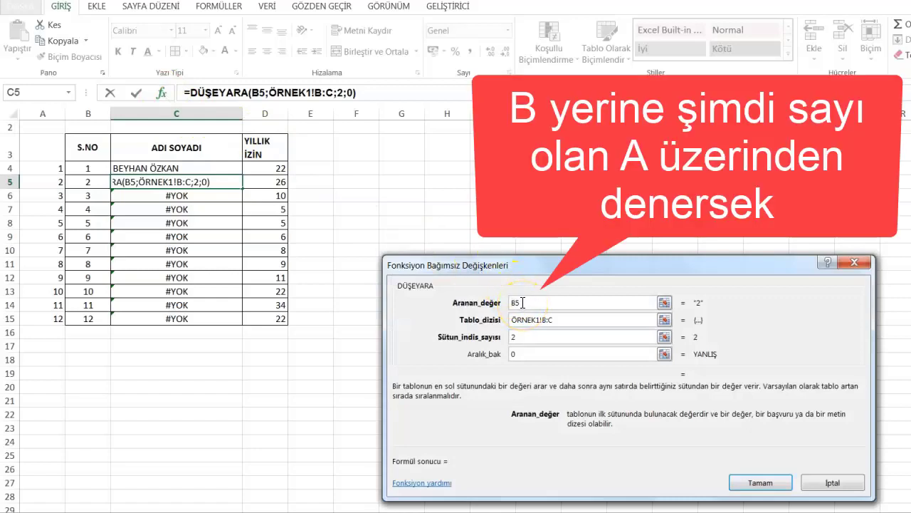
pyautogui.click(59, 182)
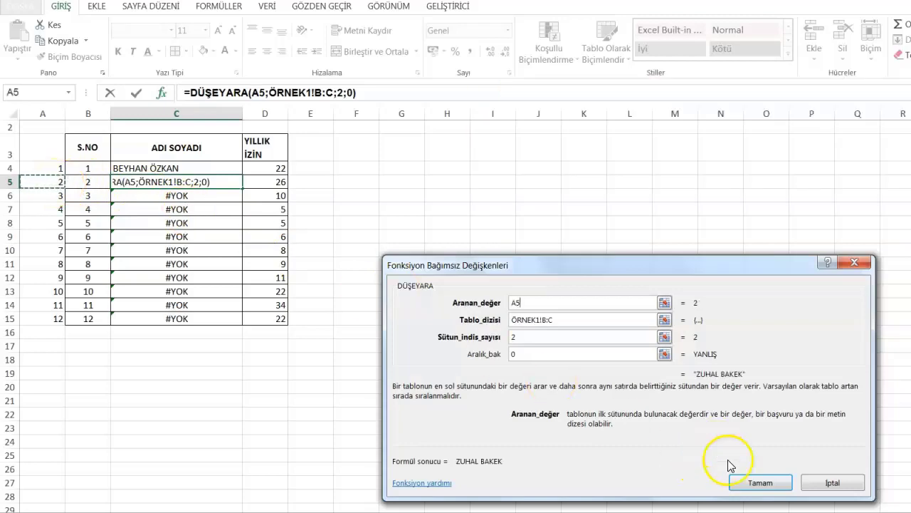
pyautogui.click(743, 482)
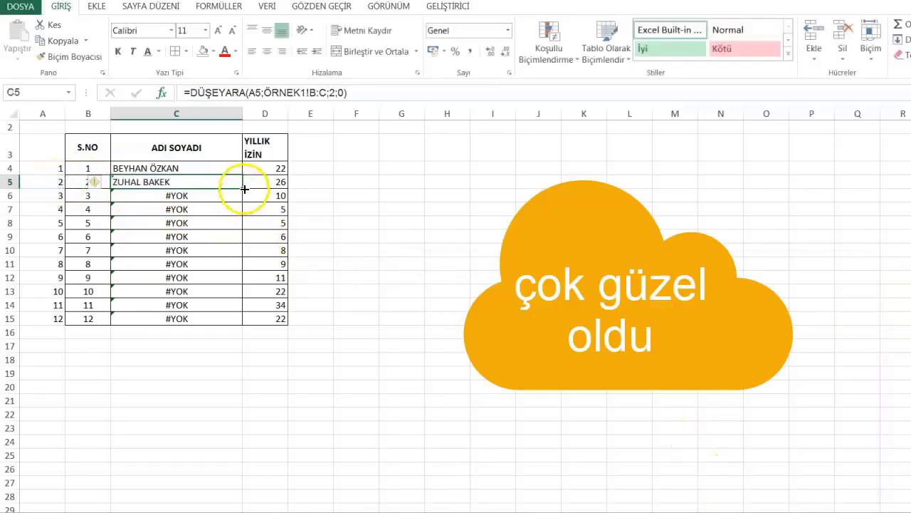
pyautogui.doubleClick(243, 188)
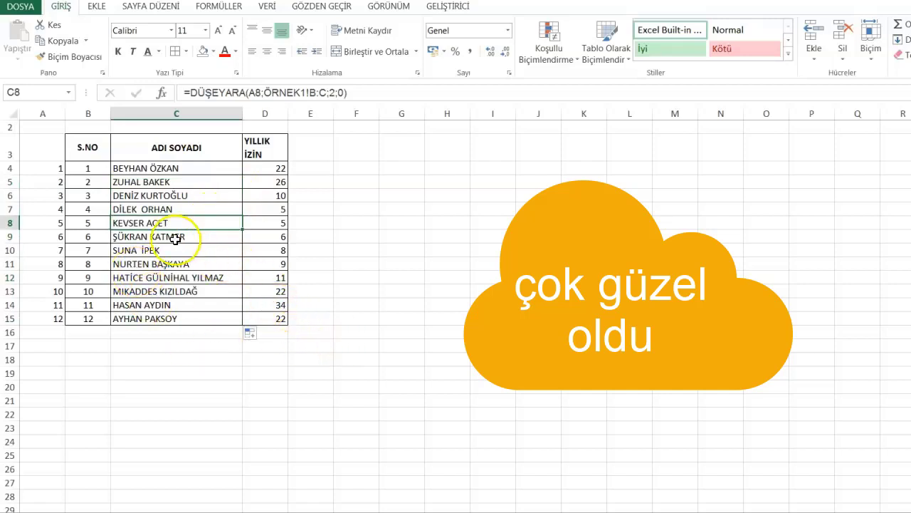
# Try clearing the helper numbers in column A, and undo the deletion.
pyautogui.click(45, 114)
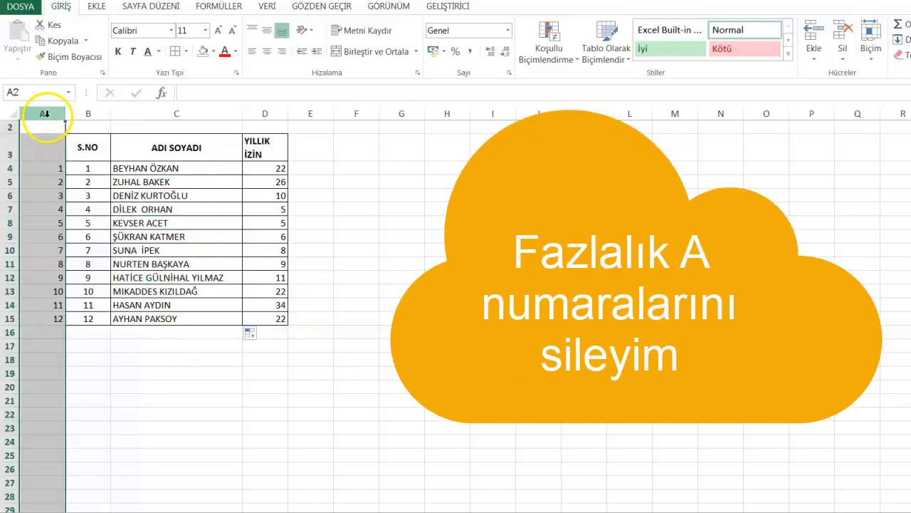
pyautogui.press('Delete')
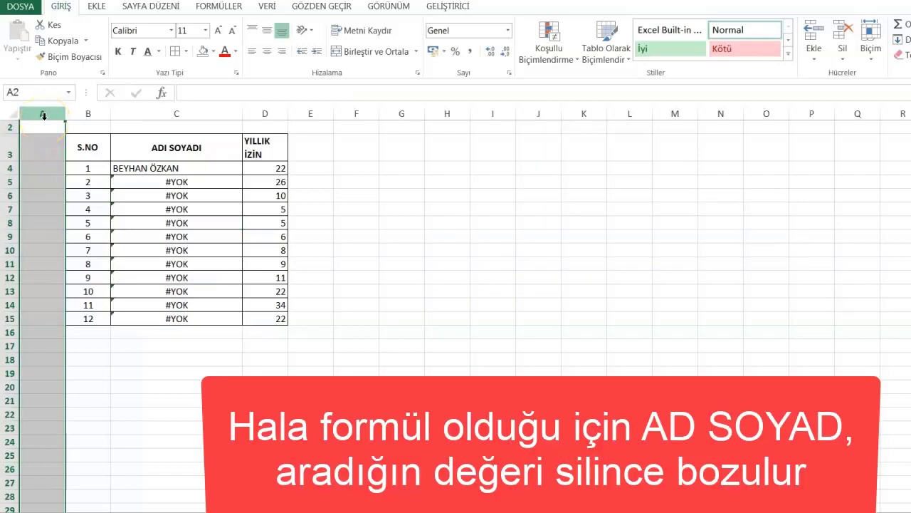
pyautogui.hotkey('ctrl', 'z')
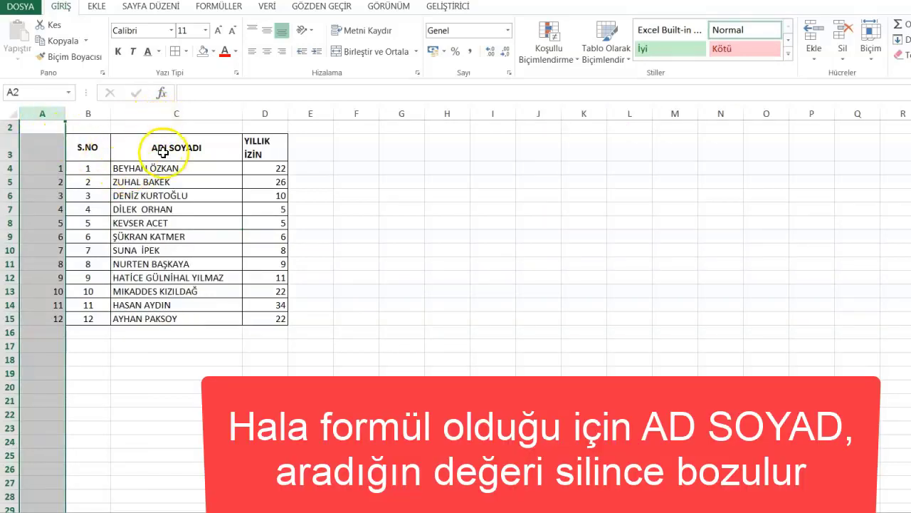
# Copy the ADI SOYADI column C3:C15 and paste it over itself as values.
pyautogui.moveTo(163, 152); pyautogui.dragTo(183, 315)
pyautogui.click(67, 47)
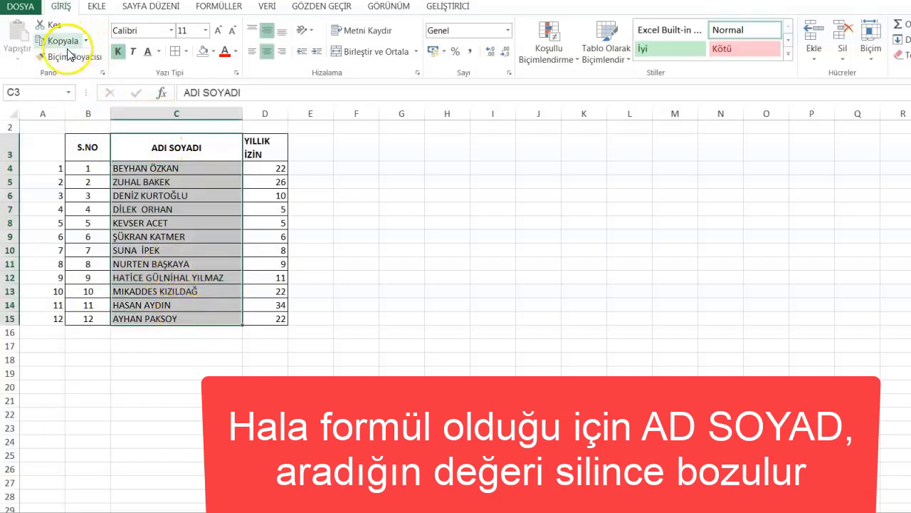
pyautogui.rightClick(174, 206)
pyautogui.click(216, 254)
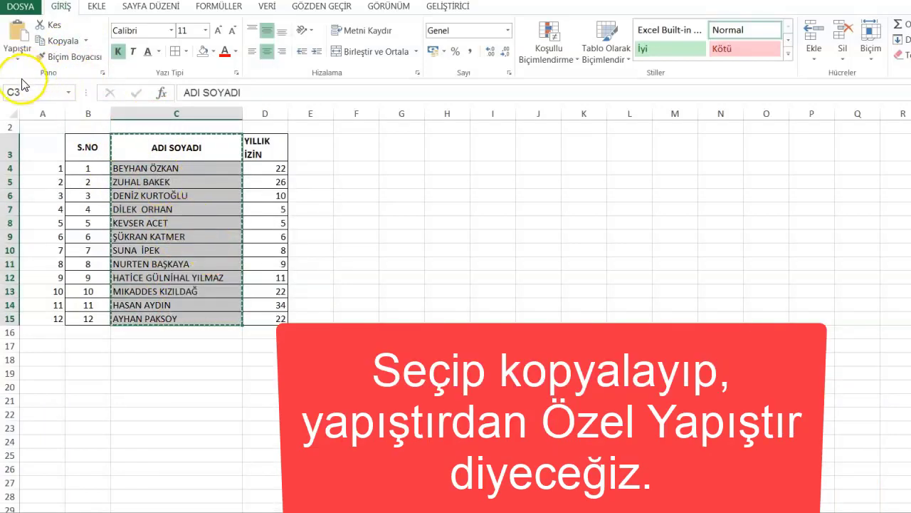
pyautogui.click(17, 57)
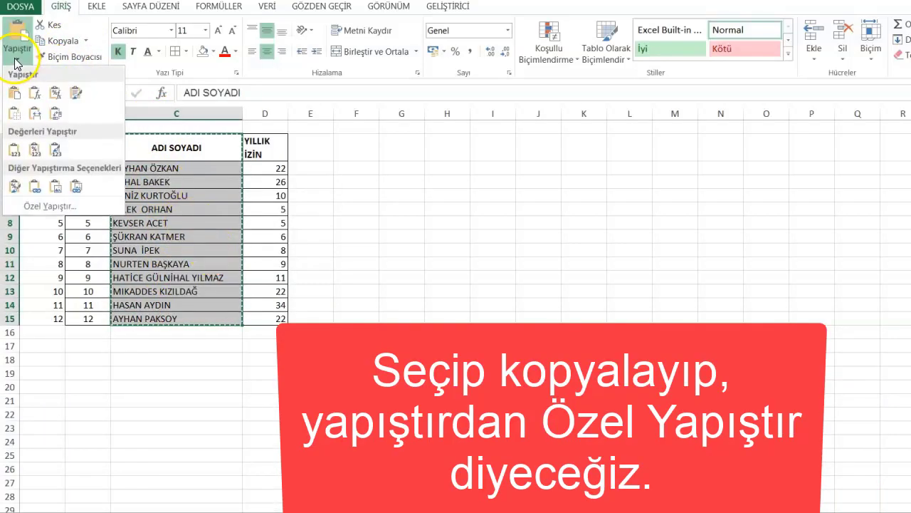
pyautogui.click(16, 150)
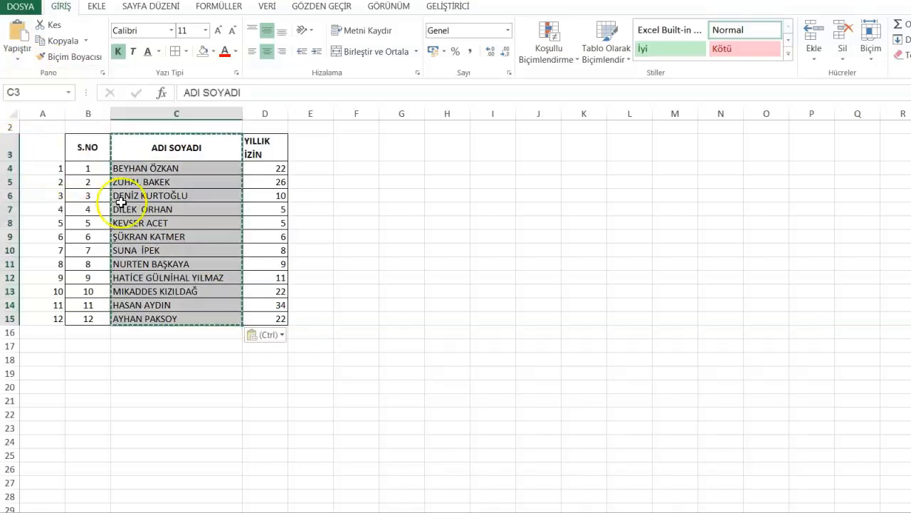
# Check the formulas under ADI SOYADI and fill the C5 lookup based on A5 down to C15 again.
pyautogui.click(146, 210)
pyautogui.click(152, 224)
pyautogui.click(158, 249)
pyautogui.click(165, 181)
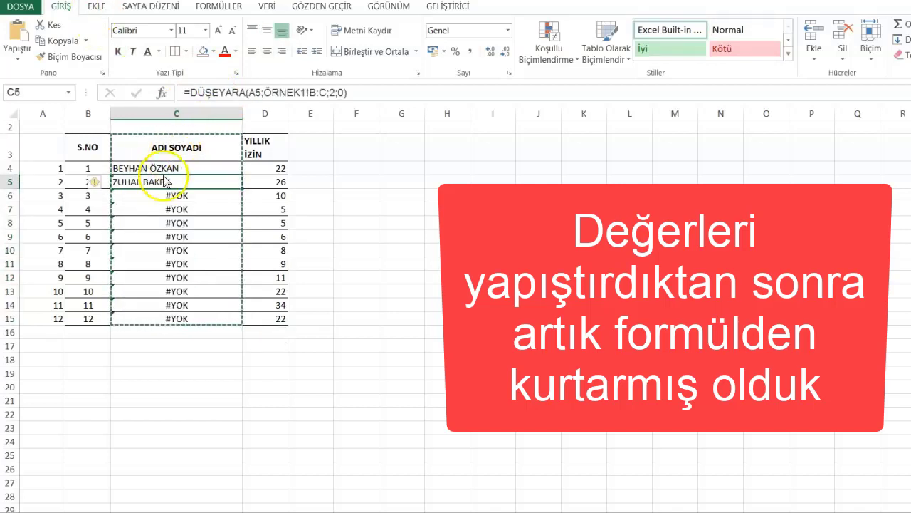
pyautogui.click(180, 211)
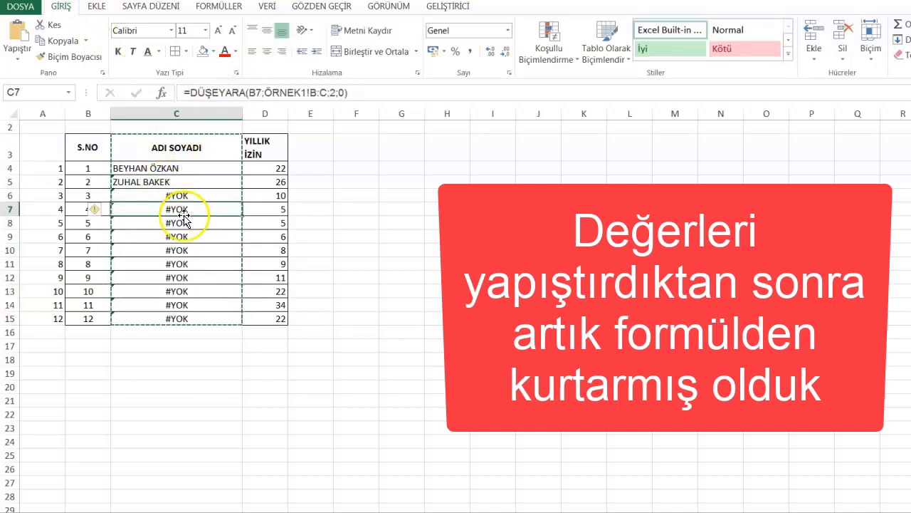
pyautogui.click(171, 181)
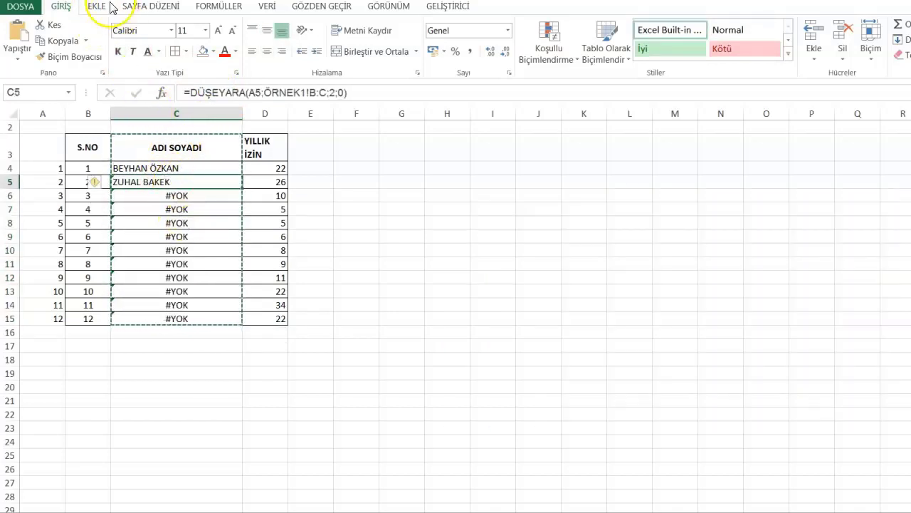
pyautogui.doubleClick(242, 188)
pyautogui.click(172, 209)
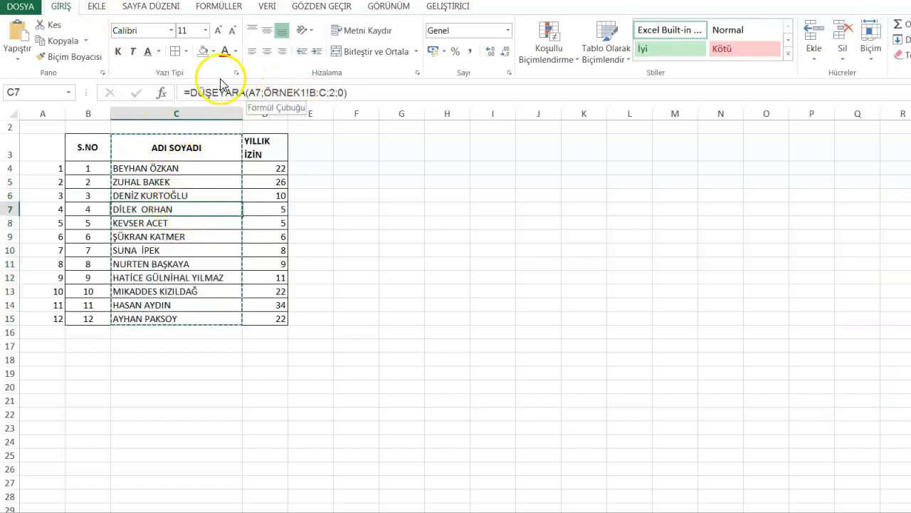
# Replace the lookup formulas in C3:C15 with their values by copying the range and pasting values in place.
pyautogui.moveTo(175, 139); pyautogui.dragTo(169, 318)
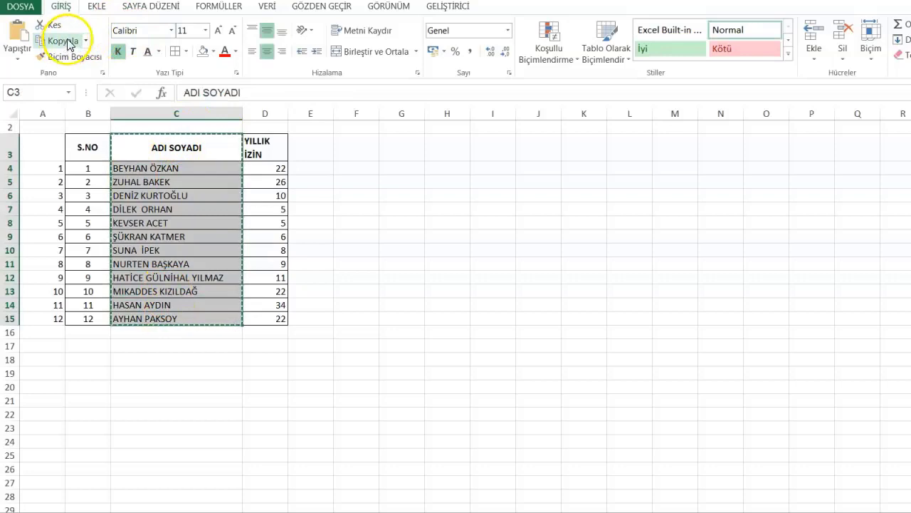
pyautogui.click(28, 61)
pyautogui.click(14, 147)
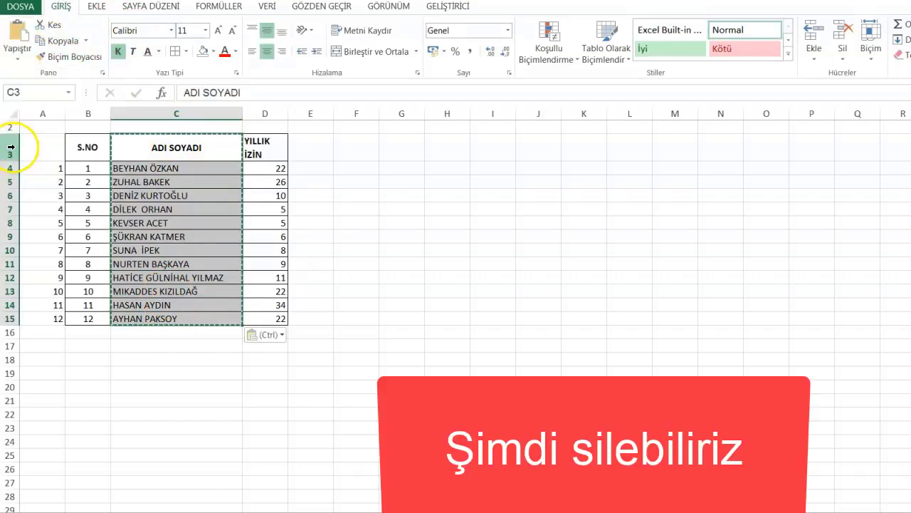
pyautogui.click(184, 276)
# Clear the helper numbers in A3:A15.
pyautogui.moveTo(43, 143); pyautogui.dragTo(60, 321)
pyautogui.press('Delete')
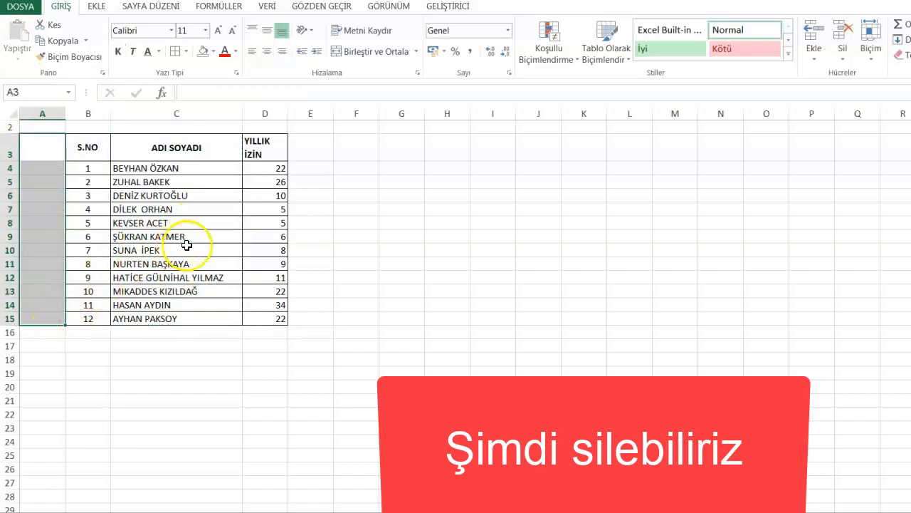
pyautogui.moveTo(356, 319); pyautogui.dragTo(356, 305)
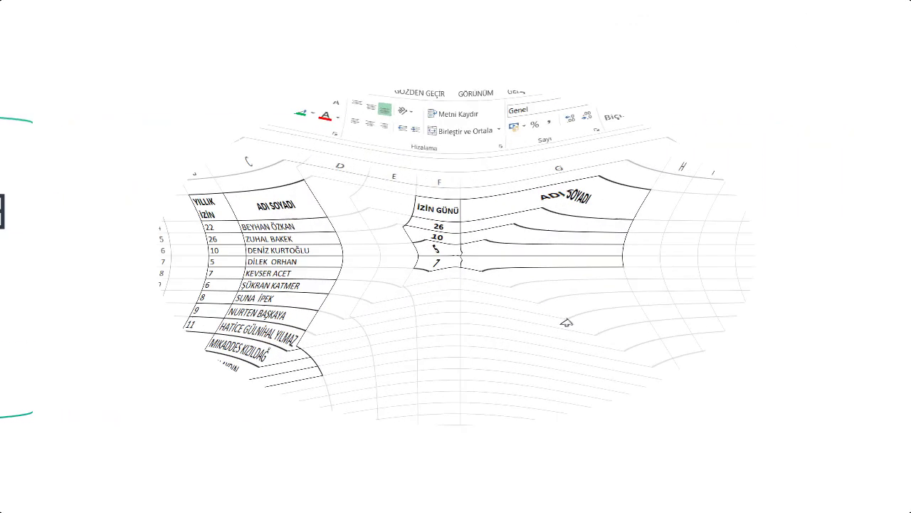
# Start a DÜŞEYARA formula in G4 under ADI SOYADI with F4 as the lookup value.
pyautogui.click(511, 214)
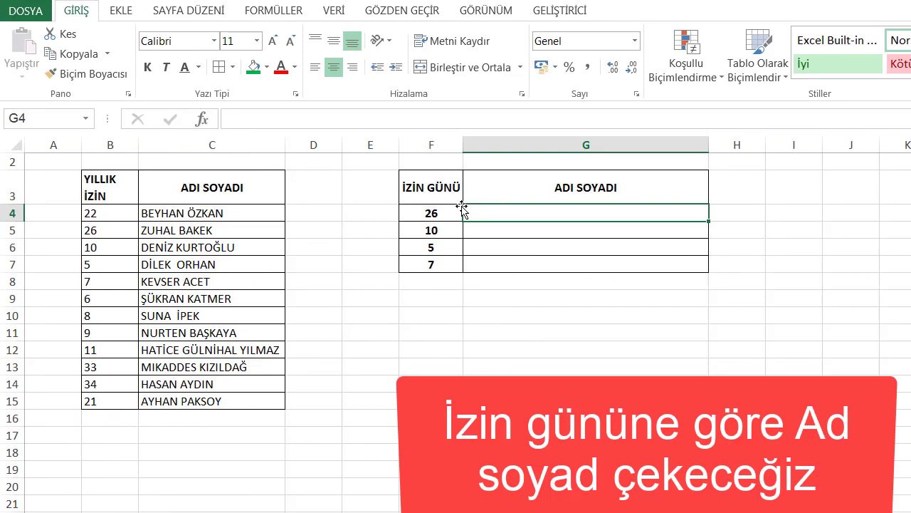
pyautogui.click(444, 213)
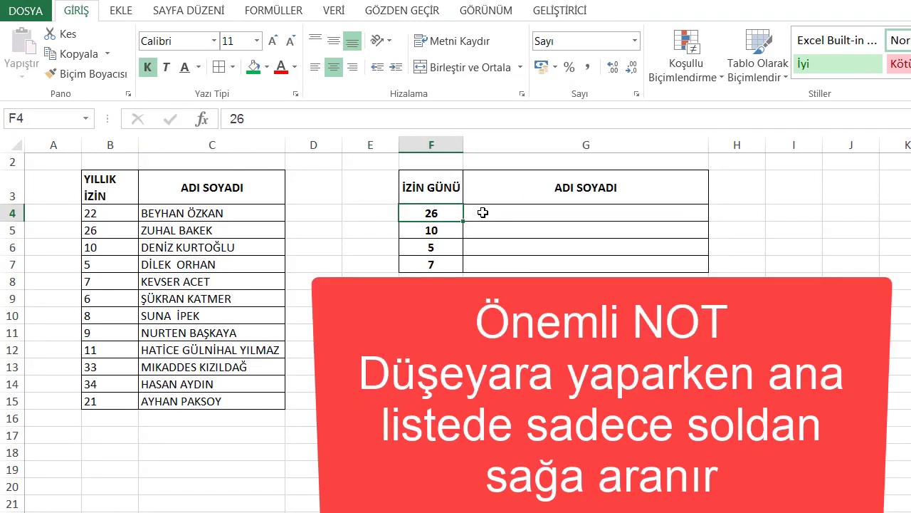
pyautogui.click(473, 211)
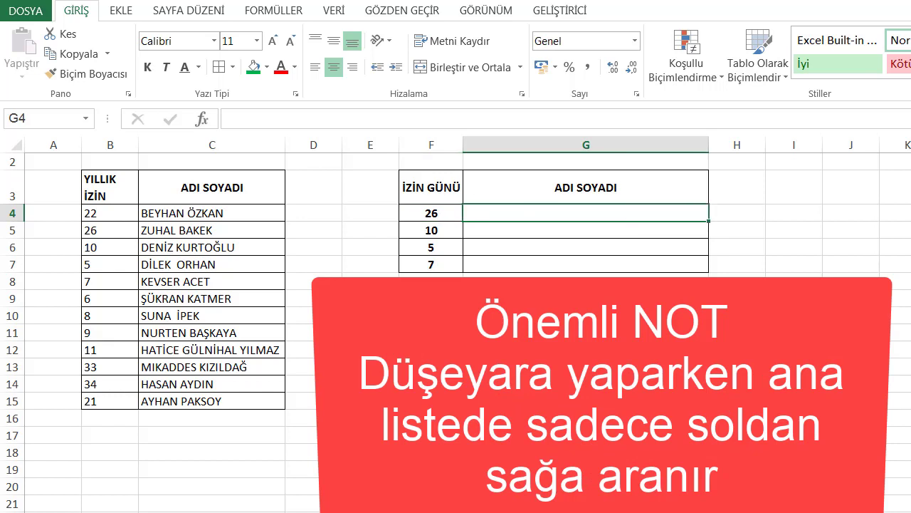
pyautogui.write('=')
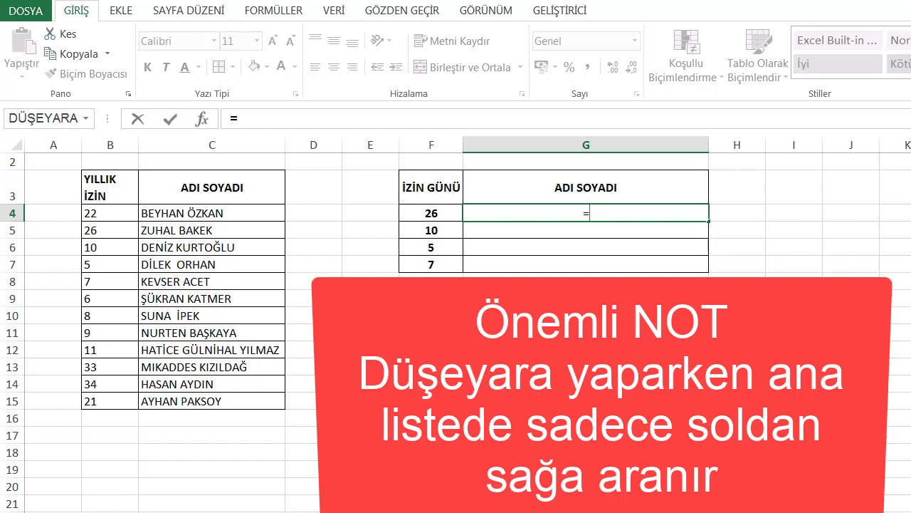
pyautogui.write('dü')
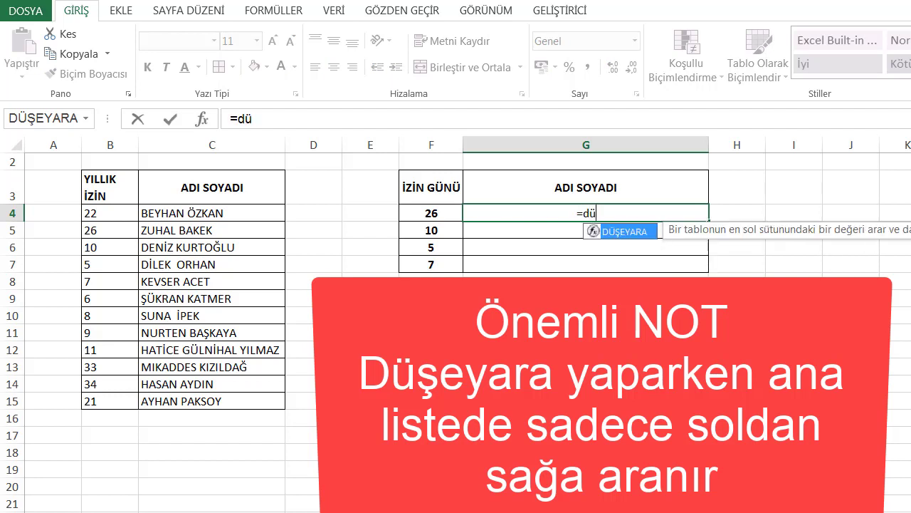
pyautogui.press('Tab')
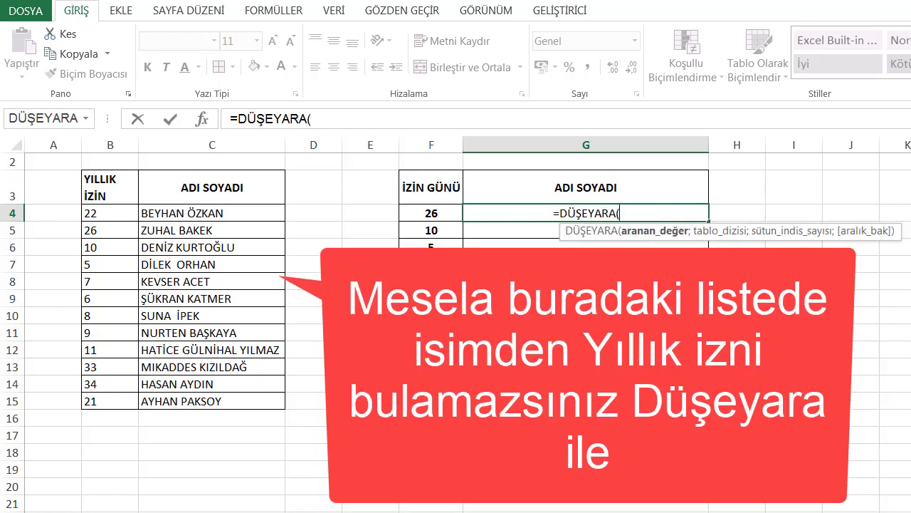
pyautogui.click(424, 213)
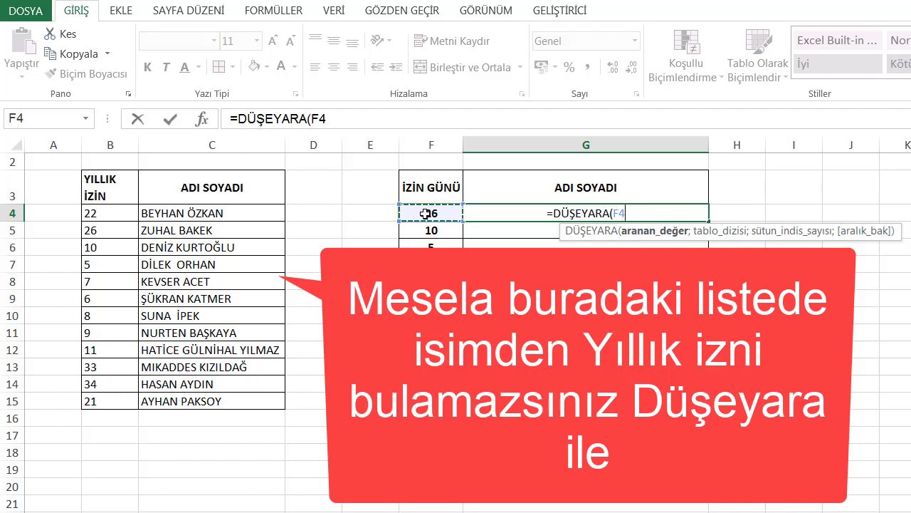
pyautogui.write(';')
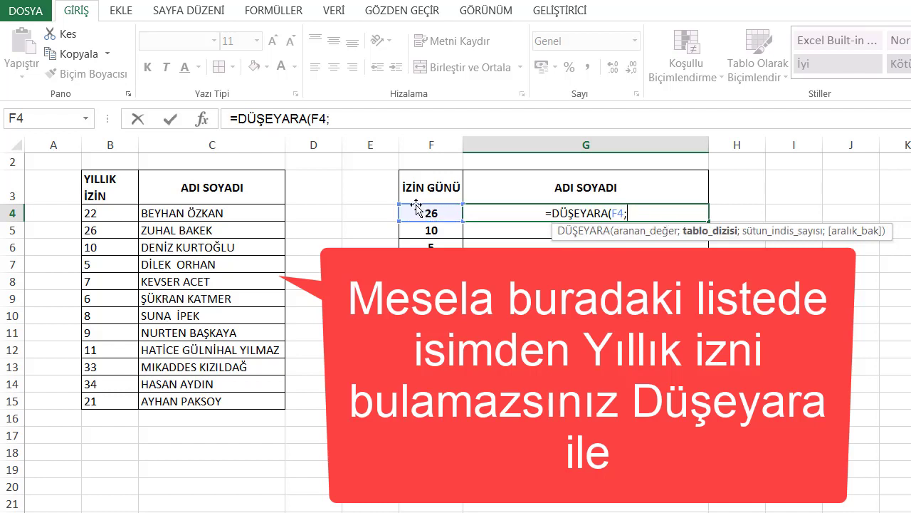
# Complete the G4 lookup with table $B$3:$C$15, column 2 and exact match 0, and fill it down to G7.
pyautogui.moveTo(128, 144); pyautogui.dragTo(184, 135)
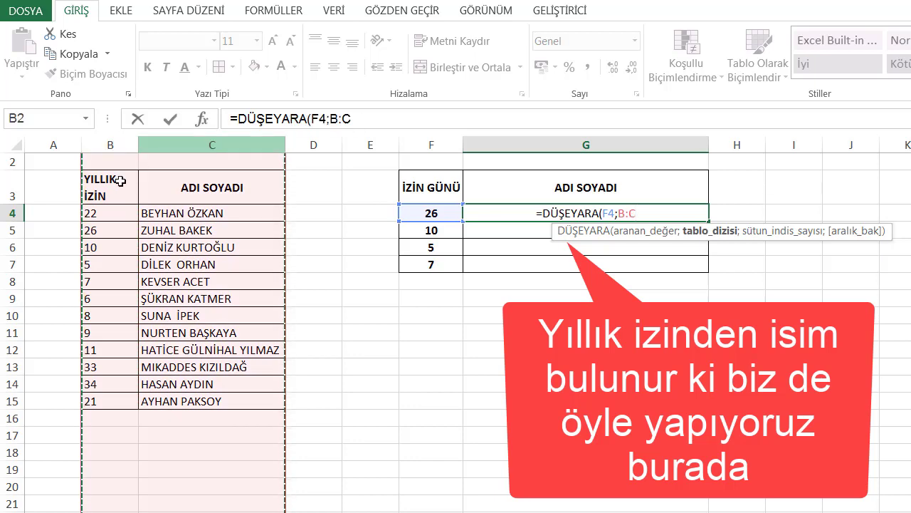
pyautogui.moveTo(125, 194); pyautogui.dragTo(244, 403)
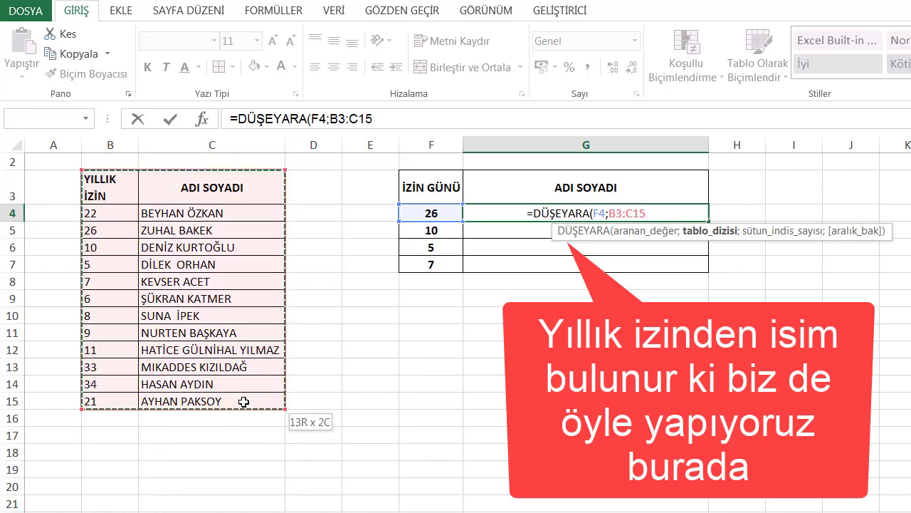
pyautogui.press('F4')
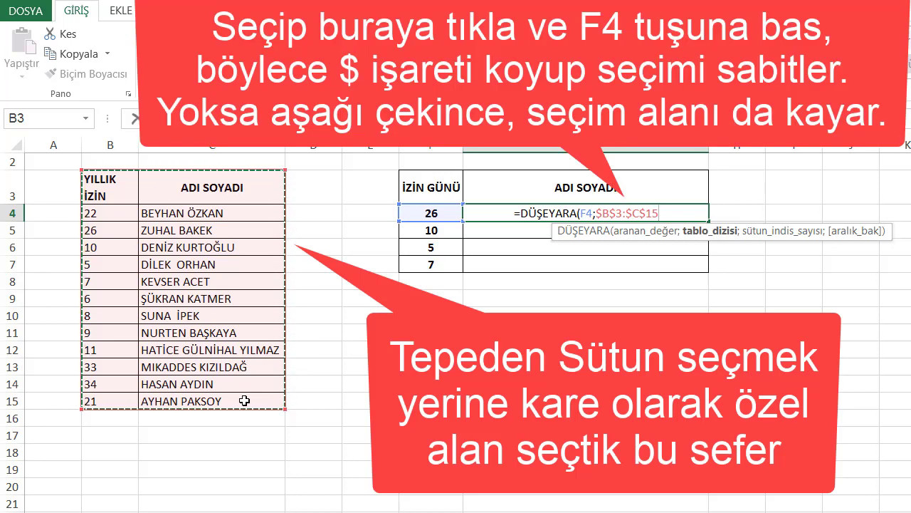
pyautogui.write(';')
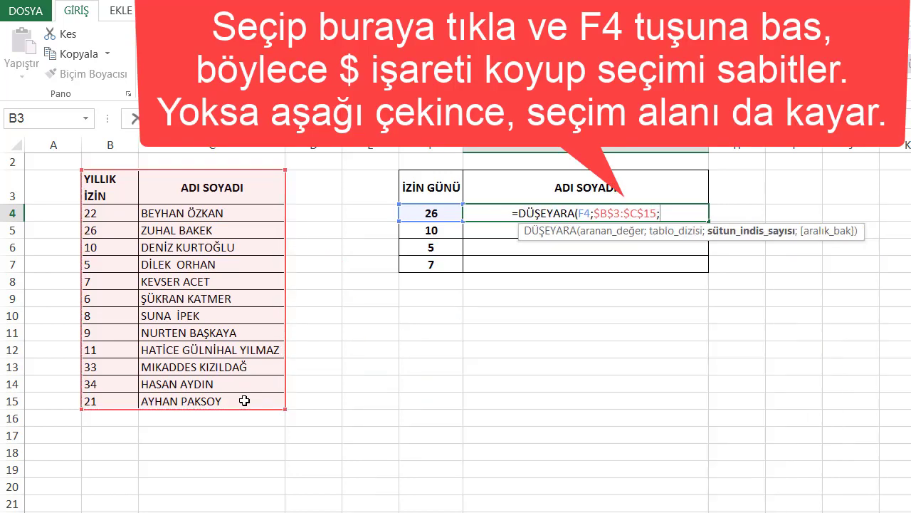
pyautogui.write('2')
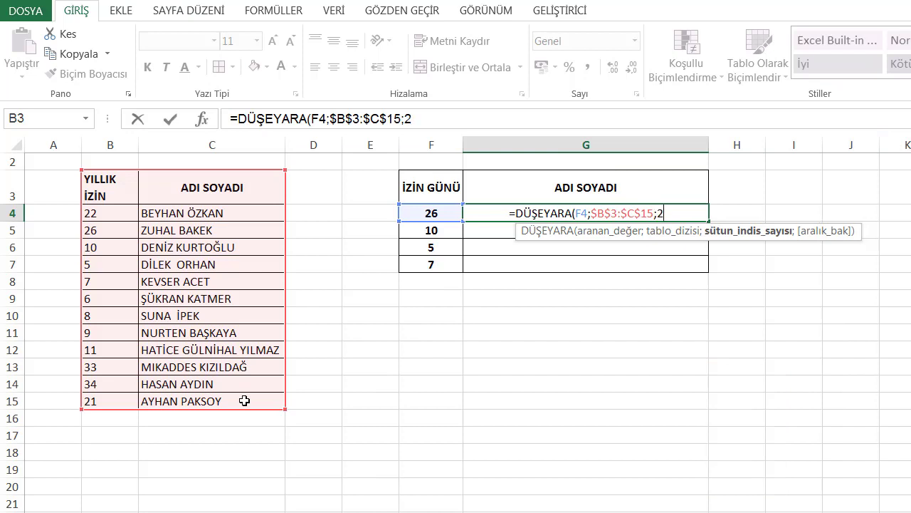
pyautogui.write(';0)')
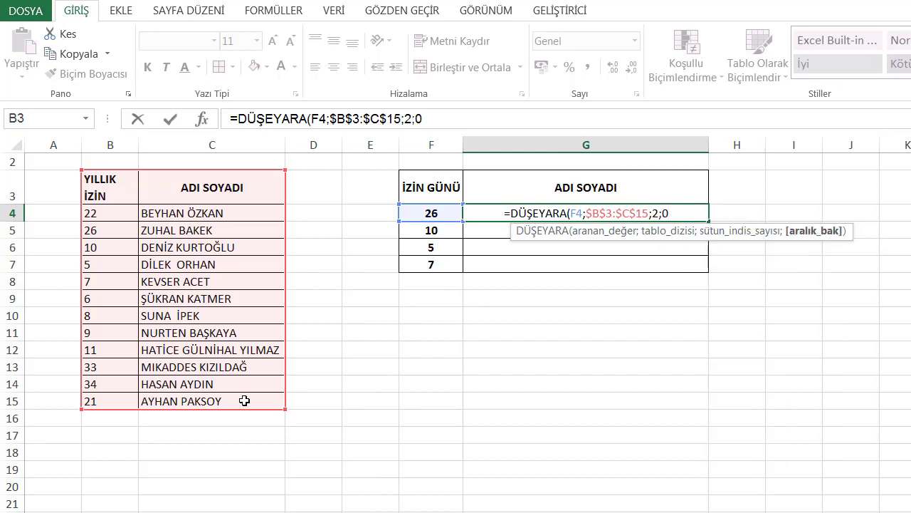
pyautogui.press('Return')
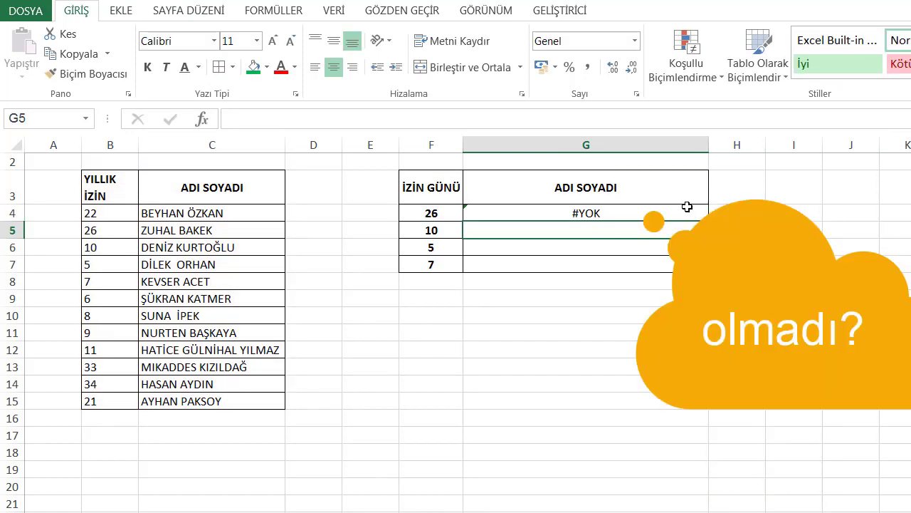
pyautogui.click(700, 214)
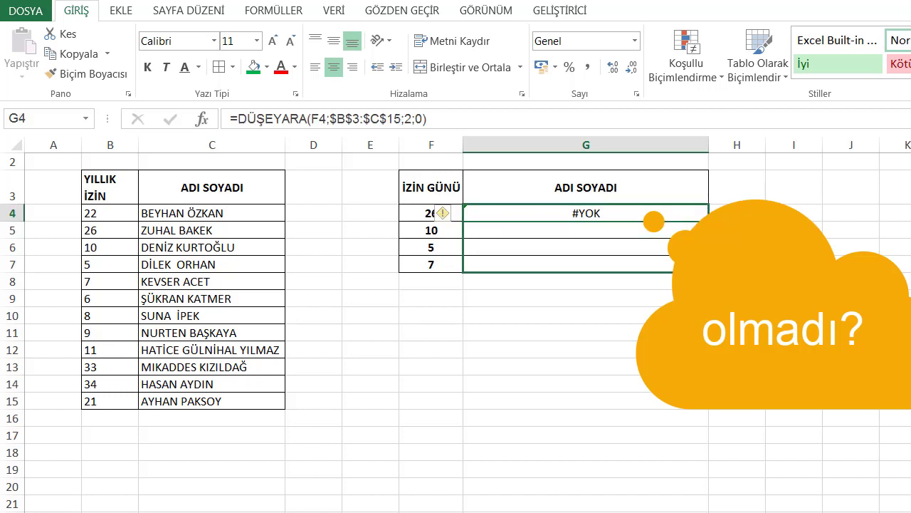
pyautogui.doubleClick(709, 221)
# Compare the number format of the İZİN GÜNÜ value in F4 with the YILLIK İZİN values in B4 and B5.
pyautogui.click(448, 210)
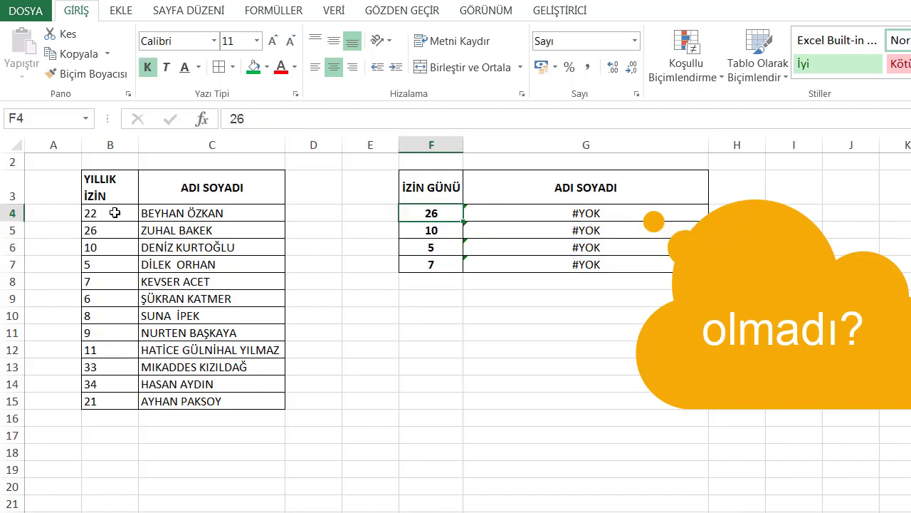
pyautogui.click(107, 218)
pyautogui.click(109, 230)
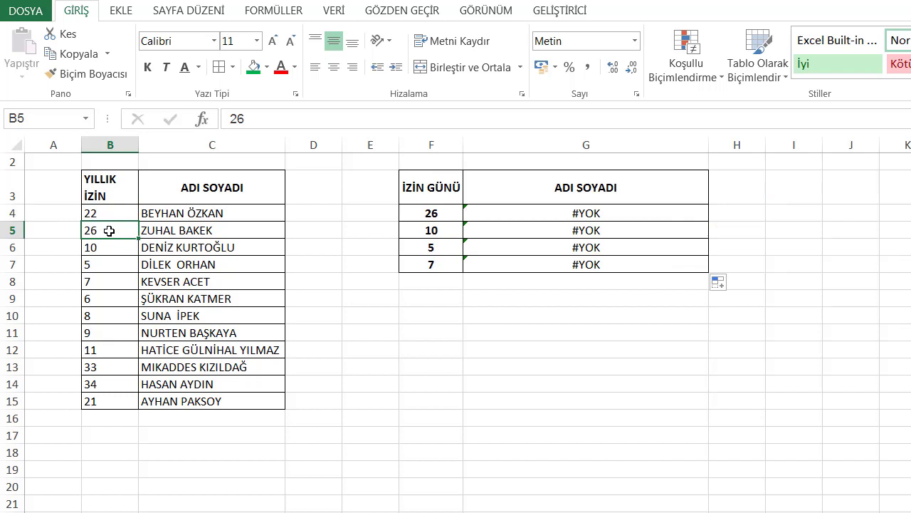
pyautogui.click(444, 213)
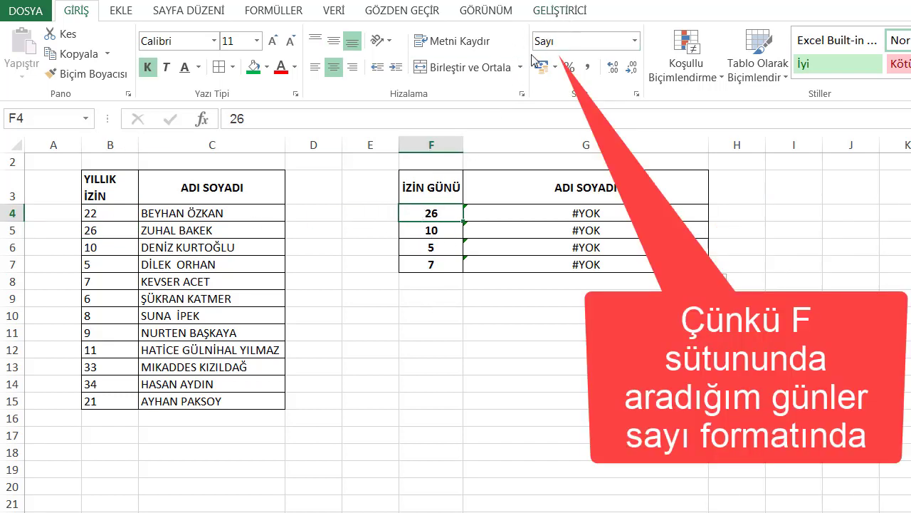
pyautogui.click(114, 233)
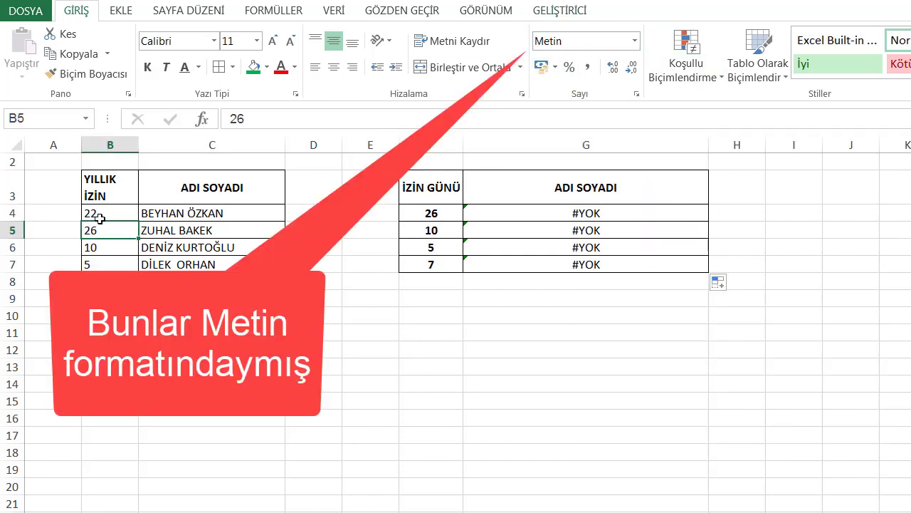
# Set the number format of the YILLIK İZİN values B4:B15 to Sayı.
pyautogui.moveTo(99, 213); pyautogui.dragTo(106, 401)
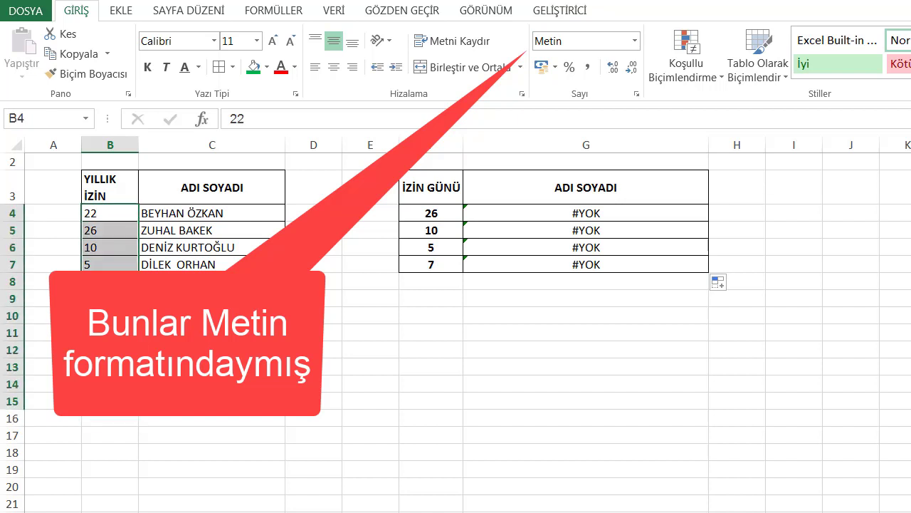
pyautogui.click(634, 41)
pyautogui.click(598, 108)
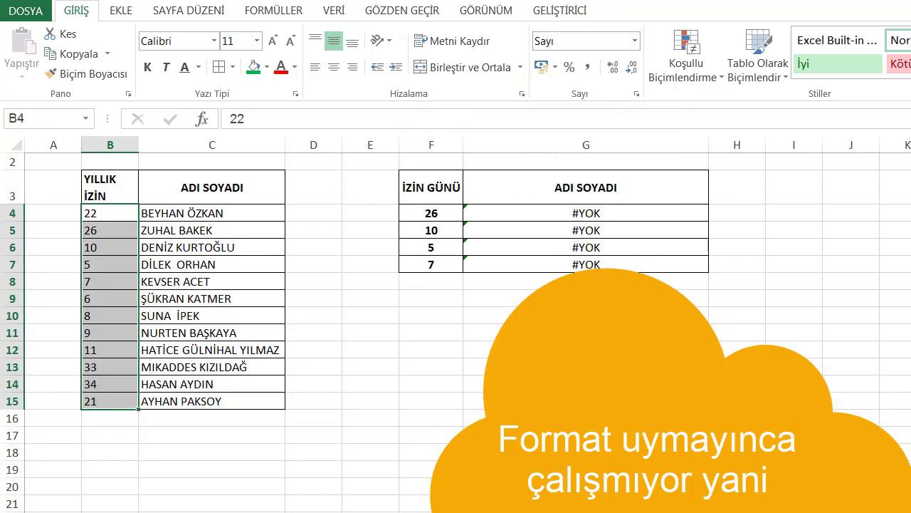
# Re-enter the existing YILLIK İZİN values in B5 through B8 one by one so they convert to numbers.
pyautogui.click(110, 229)
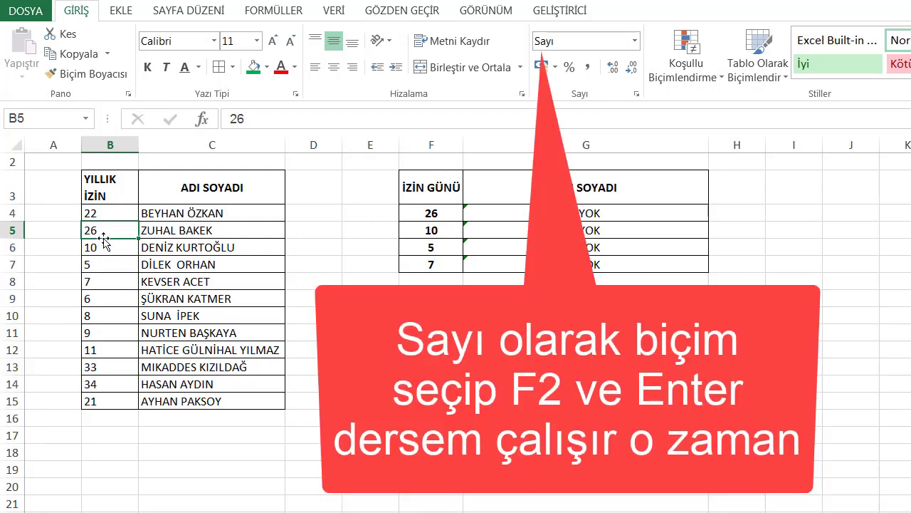
pyautogui.press('F2')
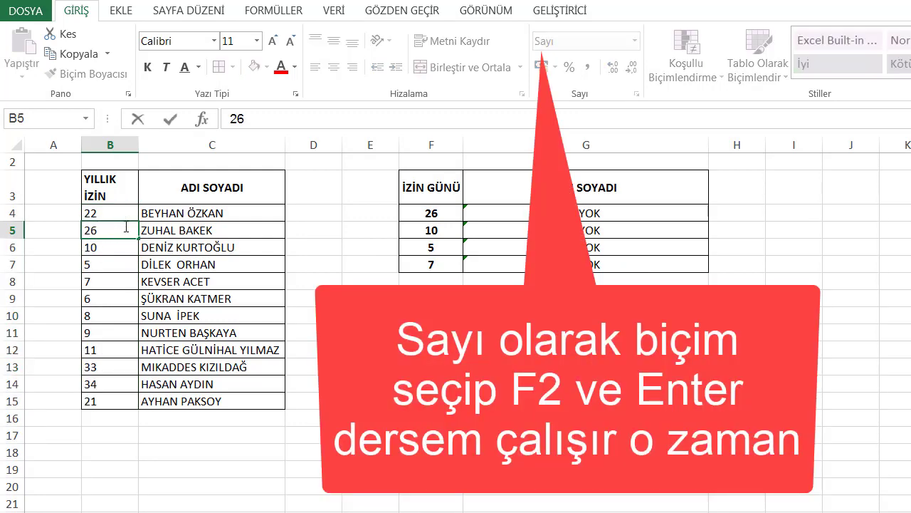
pyautogui.press('Return')
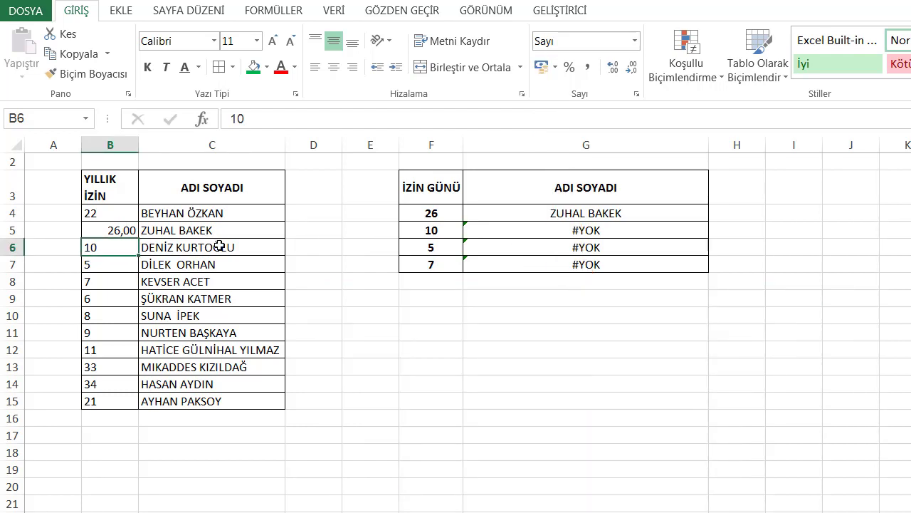
pyautogui.press('F2')
pyautogui.press('Return')
pyautogui.press('F2')
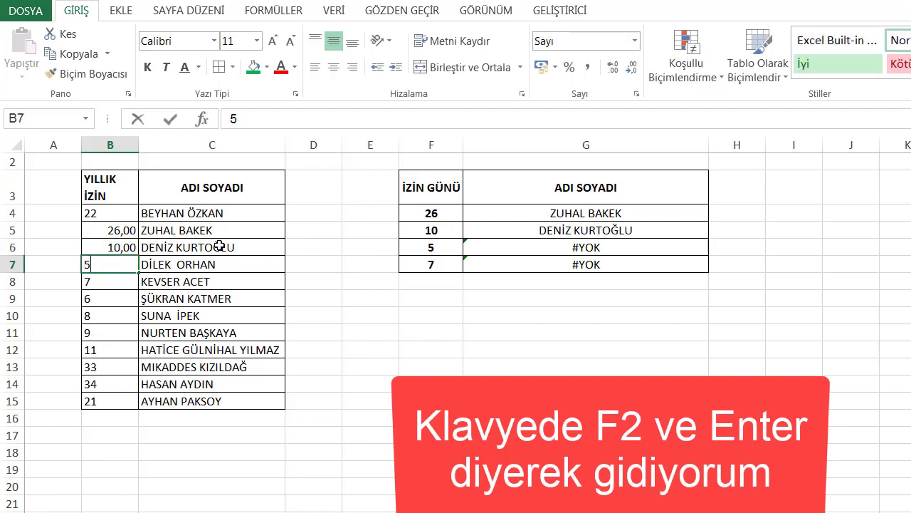
pyautogui.press('Return')
pyautogui.press('F2')
pyautogui.press('Return')
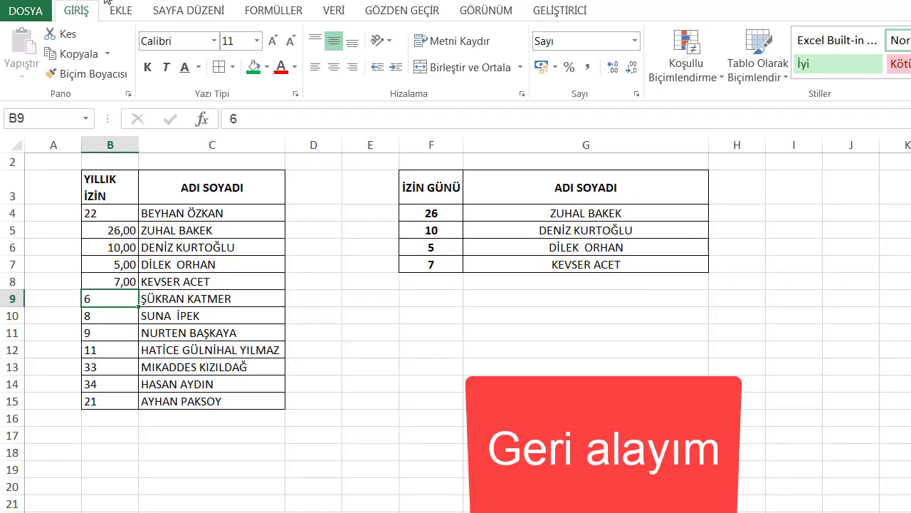
# Undo the re-entry of the values in B5 through B8.
pyautogui.hotkey('ctrl', 'z')
pyautogui.hotkey('ctrl', 'z')
pyautogui.hotkey('ctrl', 'z')
pyautogui.hotkey('ctrl', 'z')
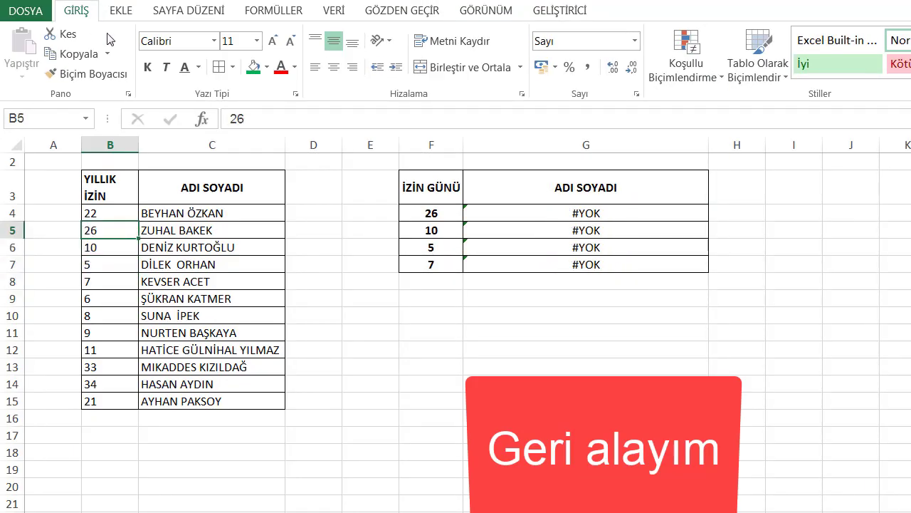
# Enter =SAYIDEĞERİ(B4) in A4 to convert the leave days to numbers, and fill it down to A15.
pyautogui.click(52, 214)
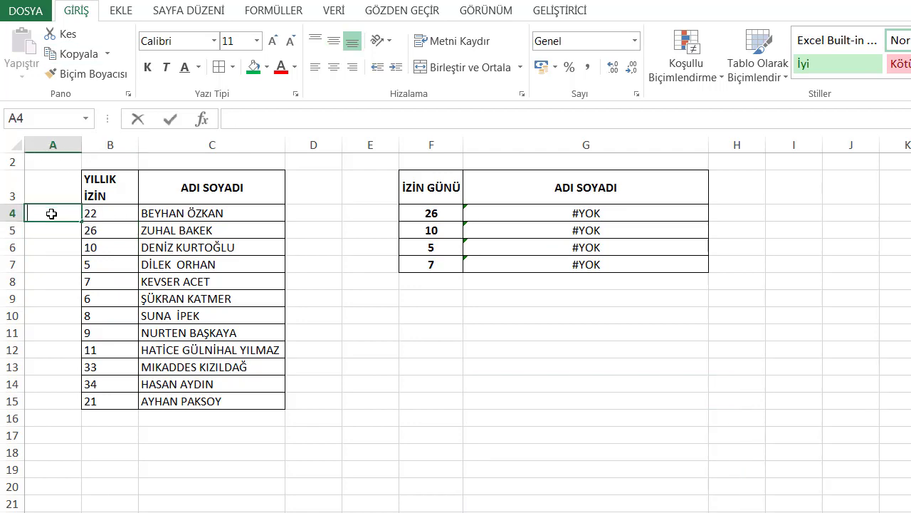
pyautogui.write('=sayı')
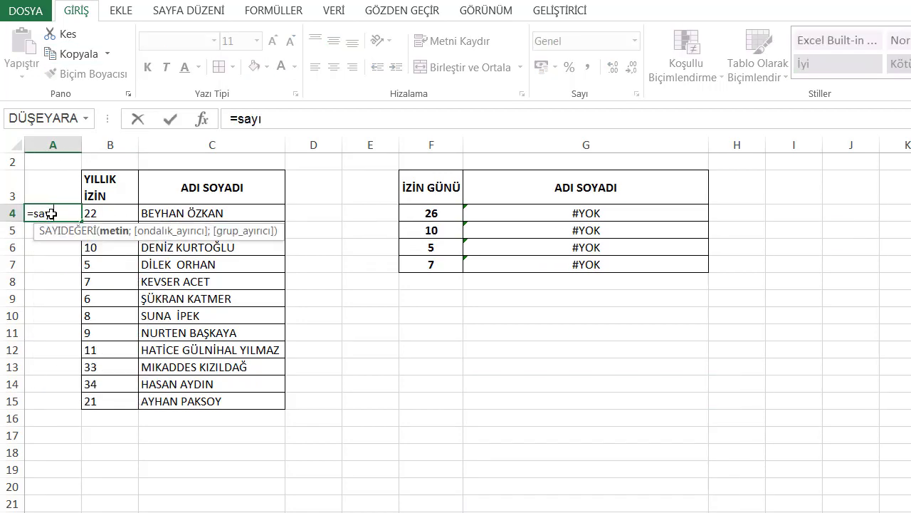
pyautogui.press('Tab')
pyautogui.press('Right')
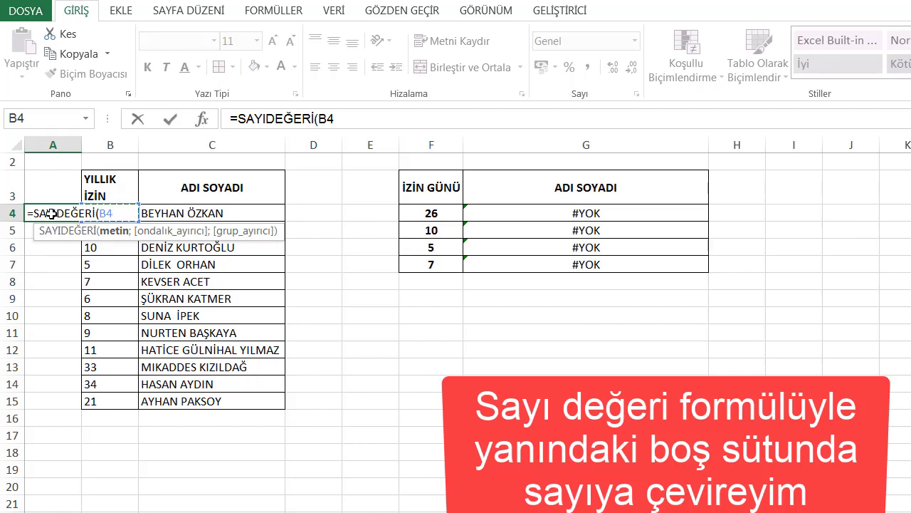
pyautogui.write(')')
pyautogui.press('Return')
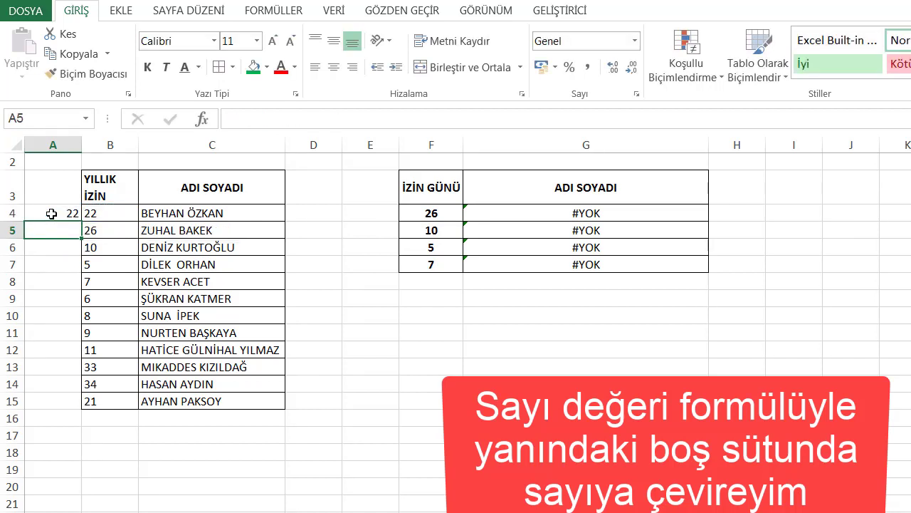
pyautogui.click(51, 213)
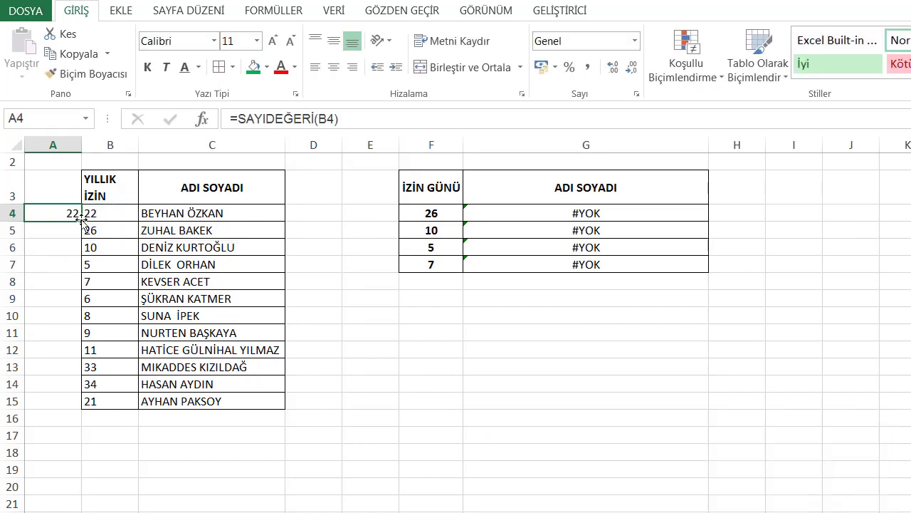
pyautogui.doubleClick(81, 221)
# Change the table range of the DÜŞEYARA formula in G4 to the absolute range $A$3:$C$15.
pyautogui.click(500, 214)
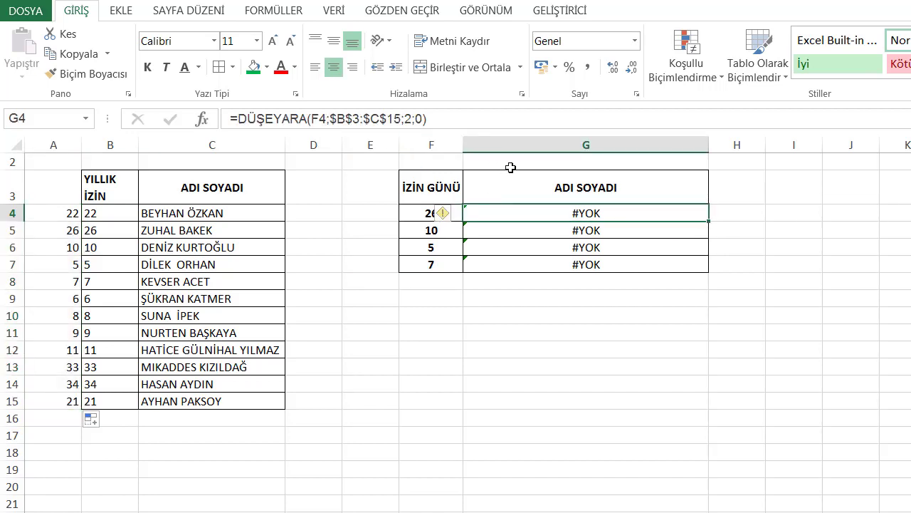
pyautogui.click(200, 119)
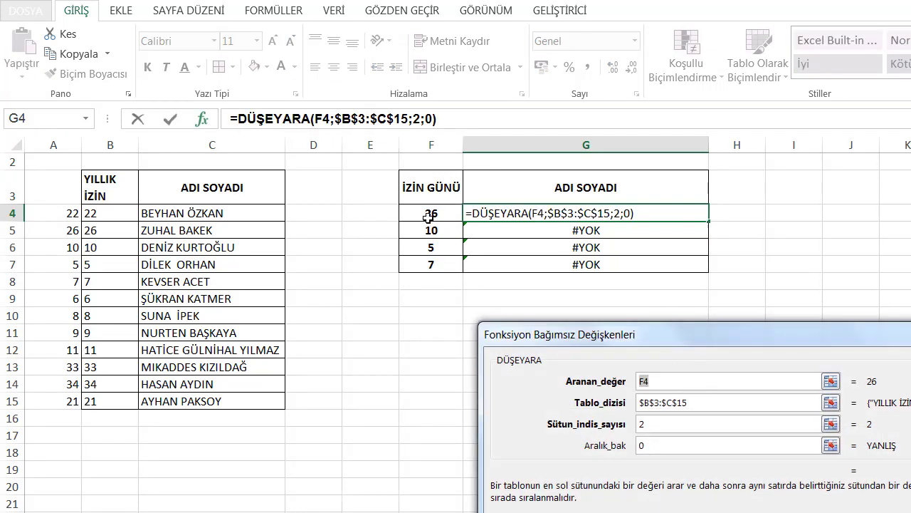
pyautogui.click(697, 401)
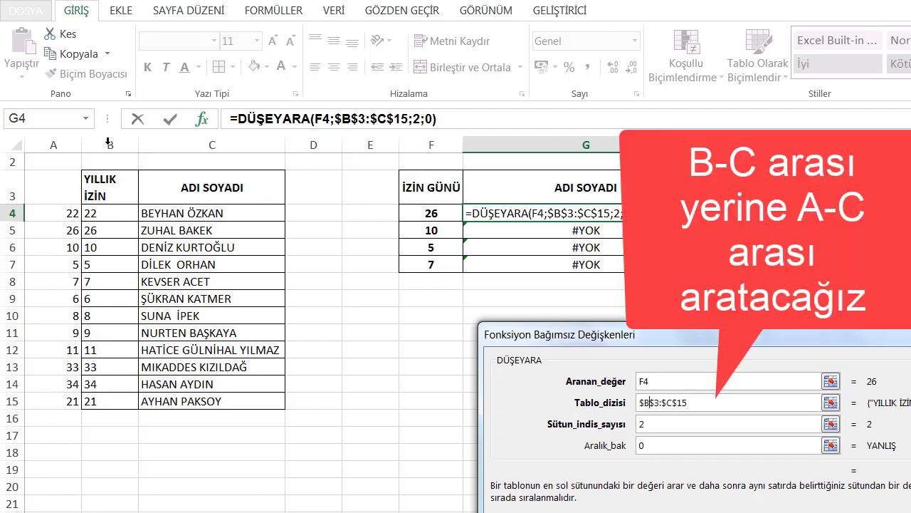
pyautogui.hotkey('shift', 'Home')
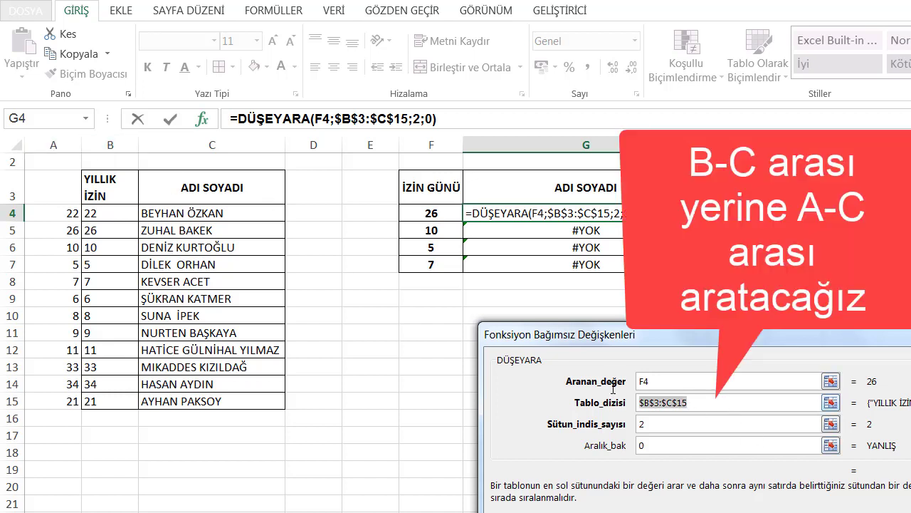
pyautogui.moveTo(60, 193); pyautogui.dragTo(221, 402)
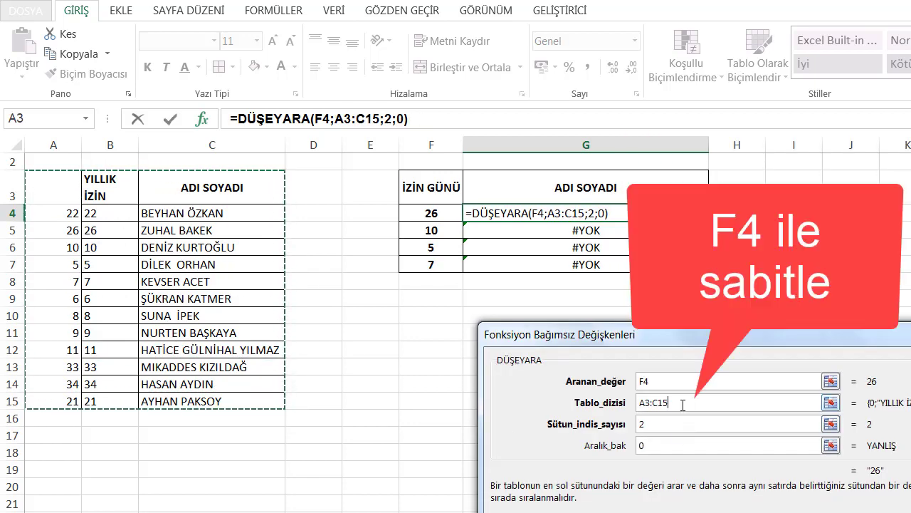
pyautogui.press('F4')
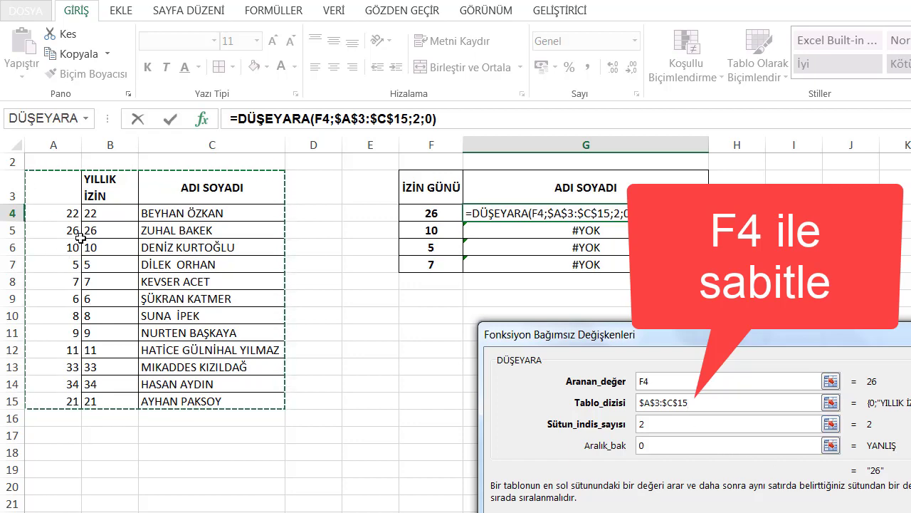
# Set the column index of the G4 DÜŞEYARA formula to 3 and fill the formula down to G7.
pyautogui.click(634, 424)
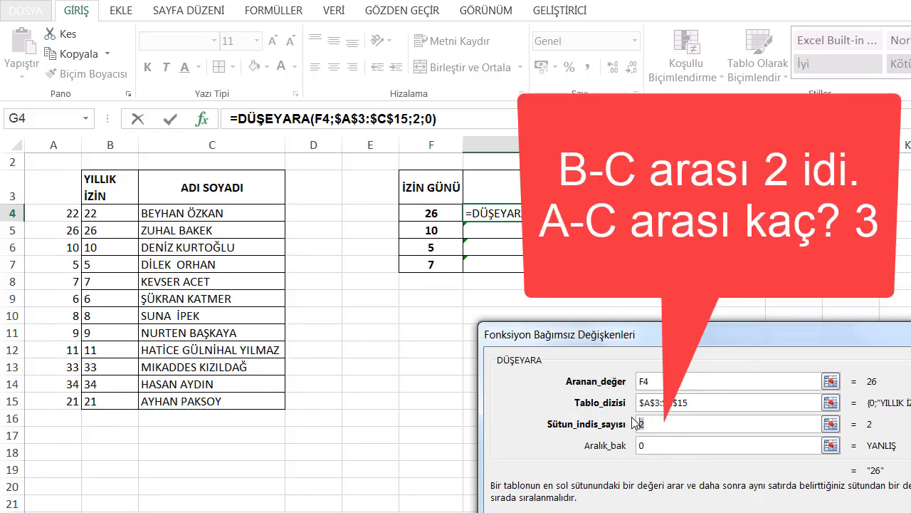
pyautogui.write('3')
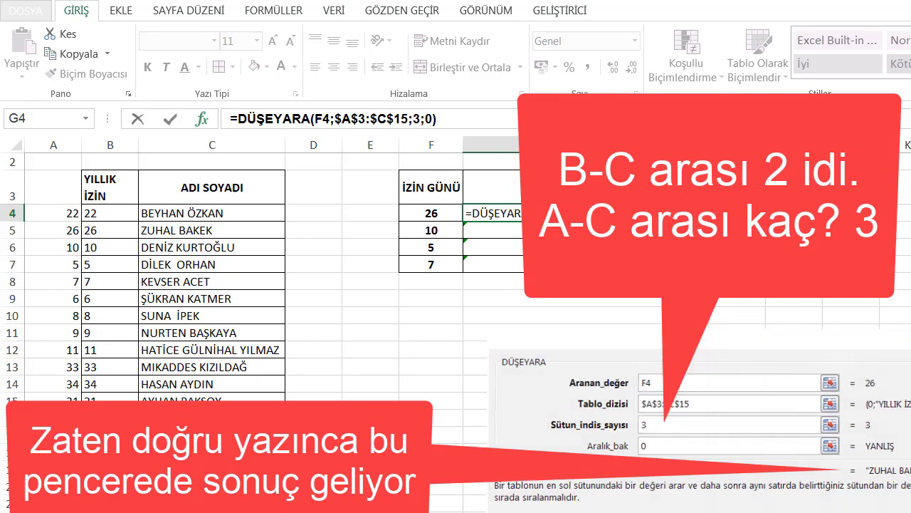
pyautogui.press('Return')
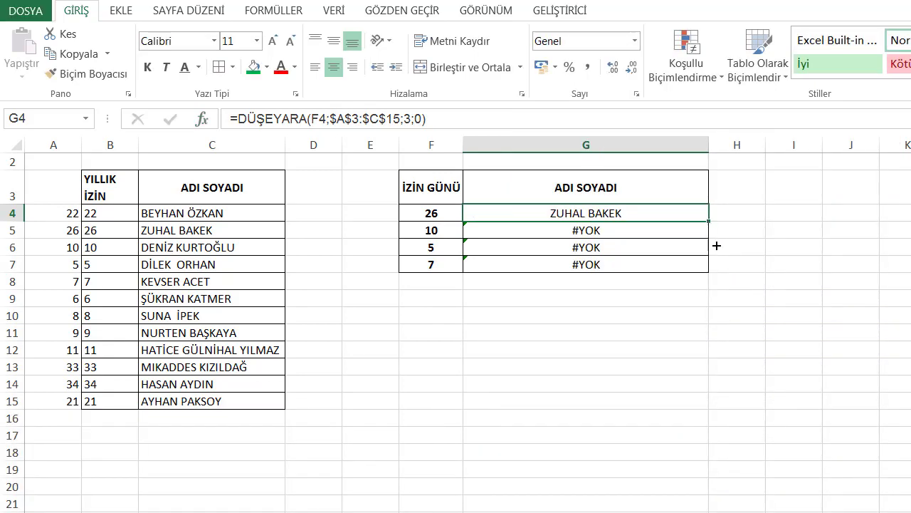
pyautogui.moveTo(717, 245); pyautogui.dragTo(724, 272)
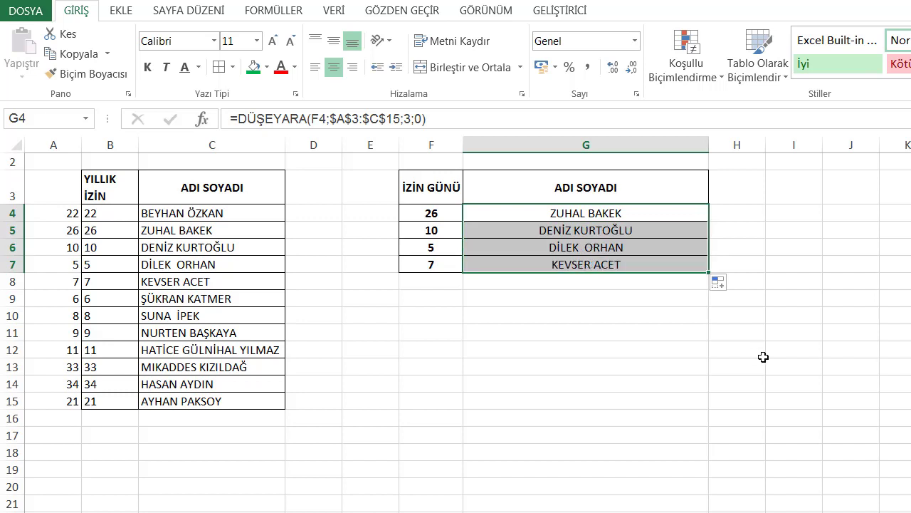
# Replace the formulas in G4:G7 with their values by copying the range and pasting values only over it.
pyautogui.click(72, 55)
pyautogui.click(27, 80)
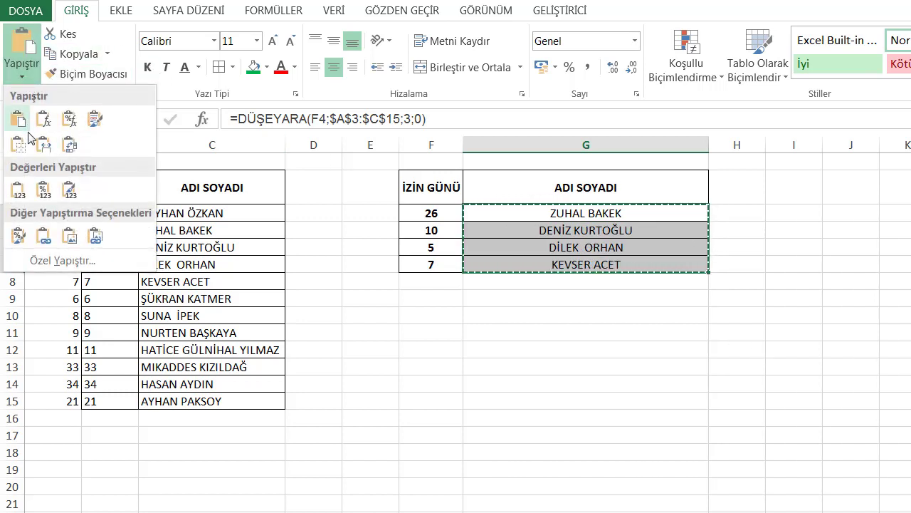
pyautogui.click(18, 187)
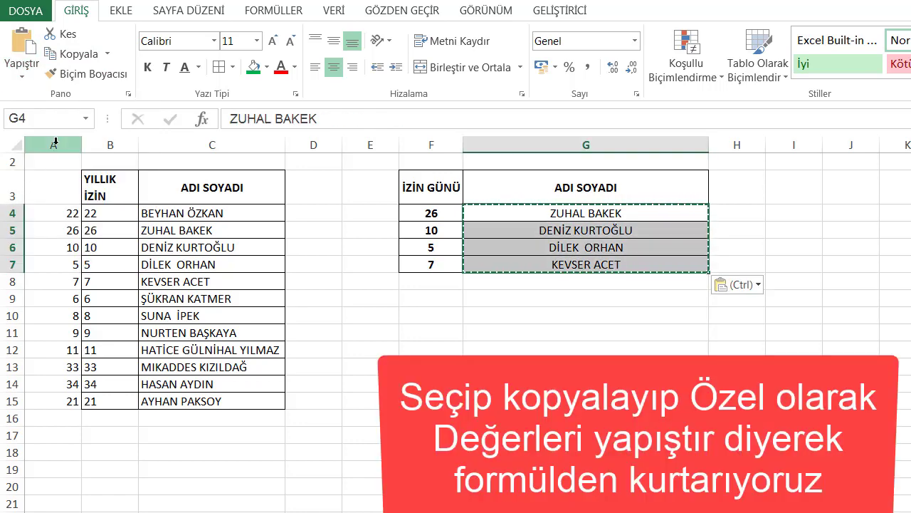
# Clear the contents of helper column A and check the contents of the ADI SOYADI result cells G4:G7.
pyautogui.click(55, 143)
pyautogui.rightClick(55, 142)
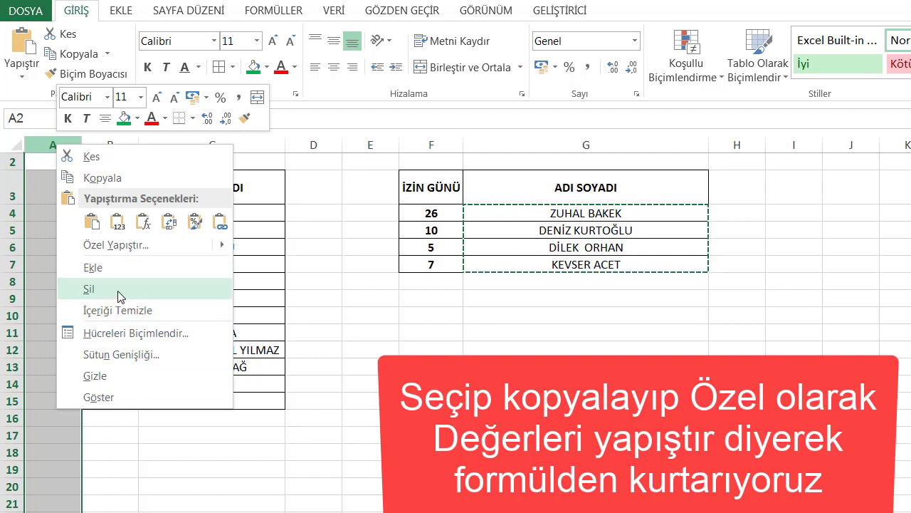
pyautogui.click(122, 312)
pyautogui.click(472, 319)
pyautogui.click(544, 248)
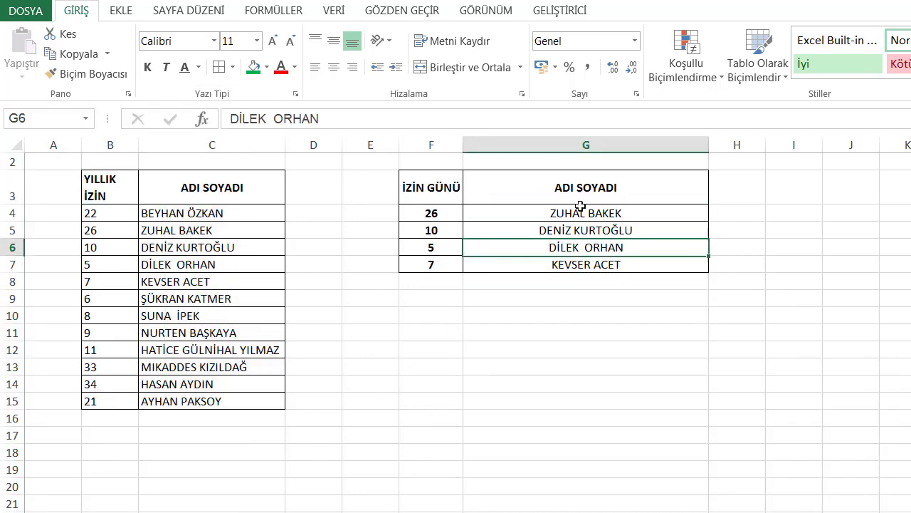
pyautogui.click(580, 211)
pyautogui.click(574, 231)
pyautogui.click(568, 261)
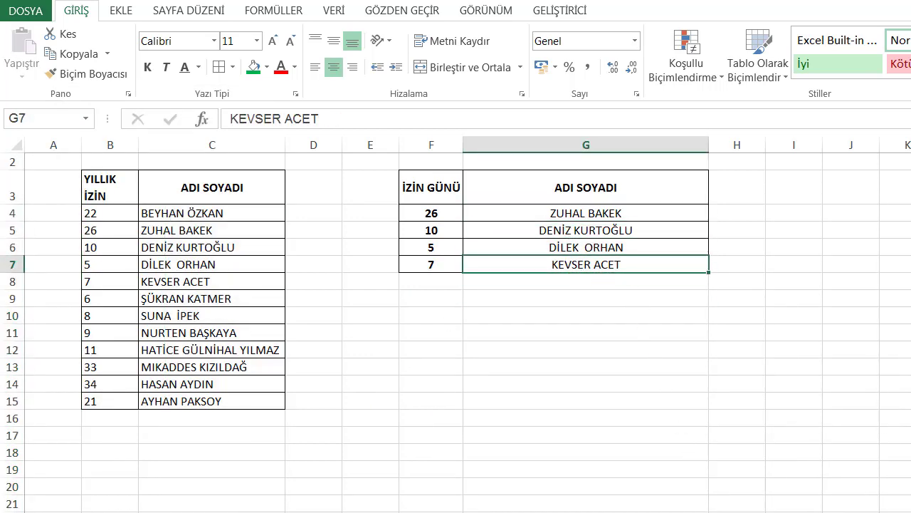